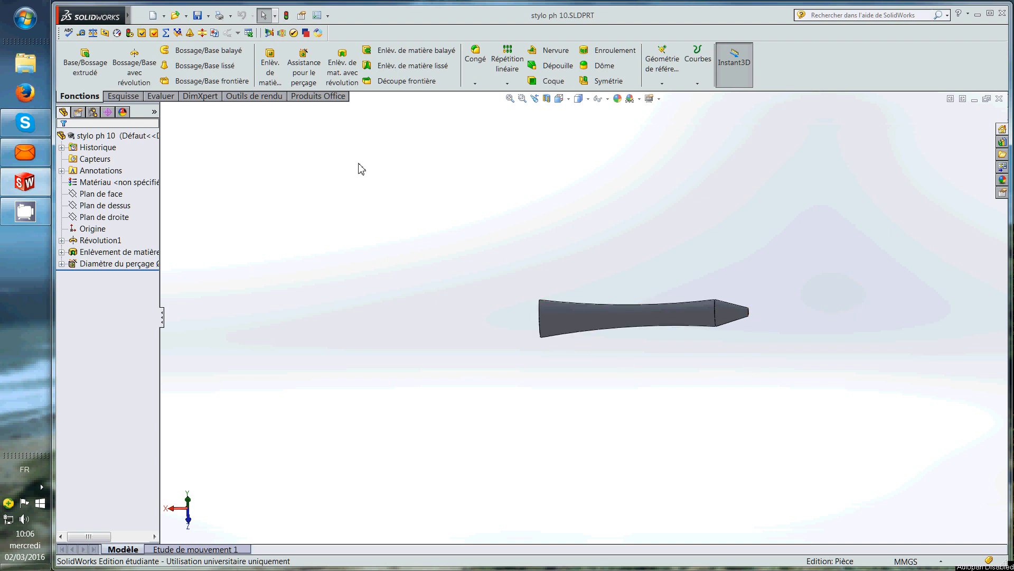
- Create a new drawing from the open pen part, declining to open the existing drawing of the same name
left_click(165, 16)
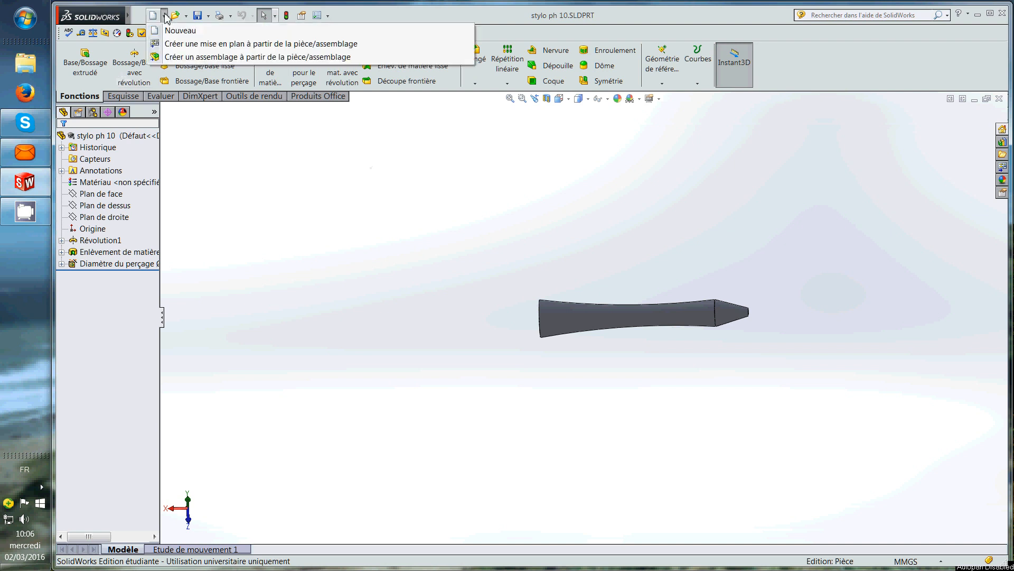
left_click(179, 45)
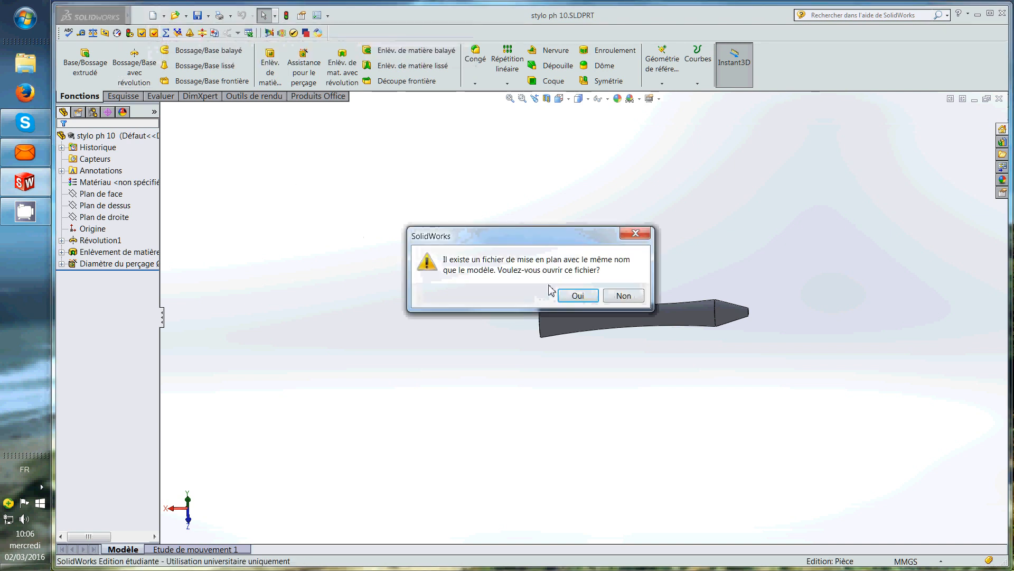
left_click(624, 296)
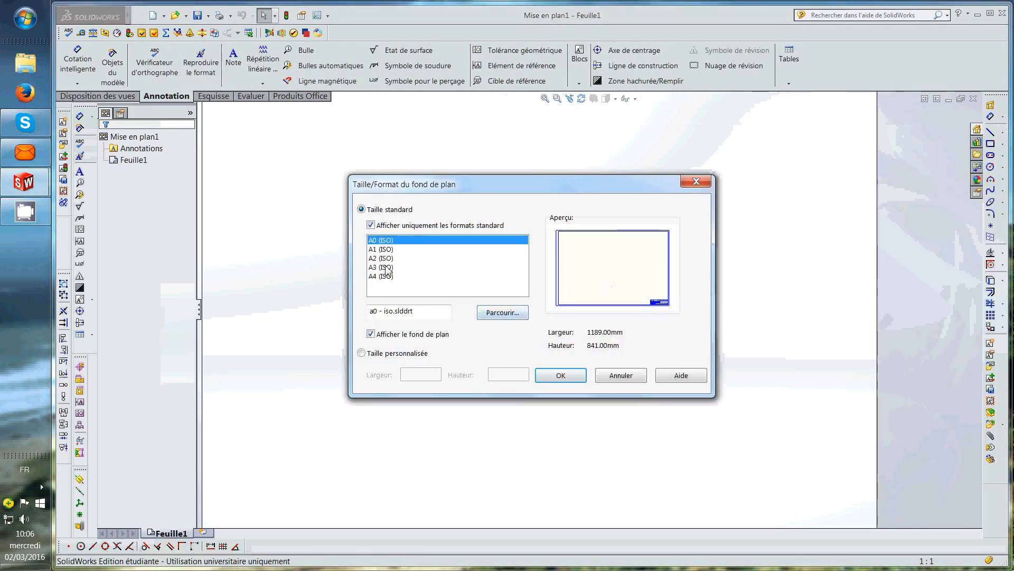
- Apply the custom sheet format "Contrat de Phase vierge.slddrt" to the drawing sheet
left_click(496, 313)
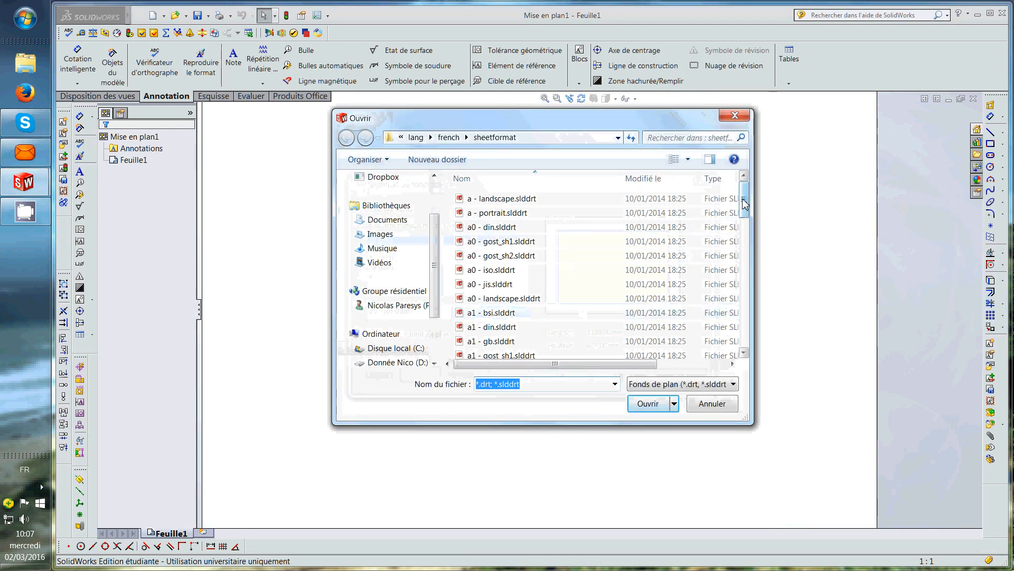
left_click_drag(744, 199, 745, 335)
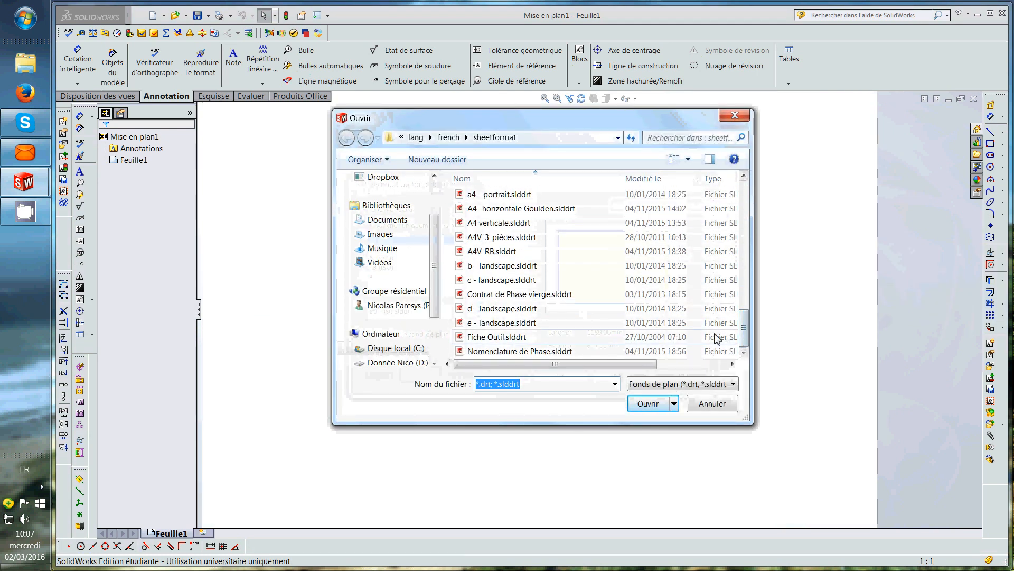
left_click(531, 294)
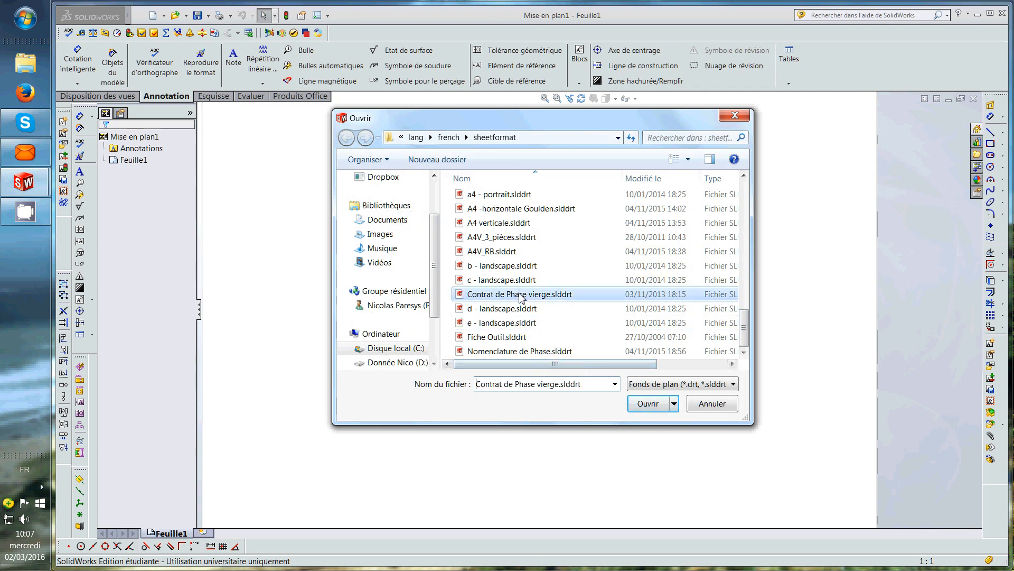
left_click(647, 403)
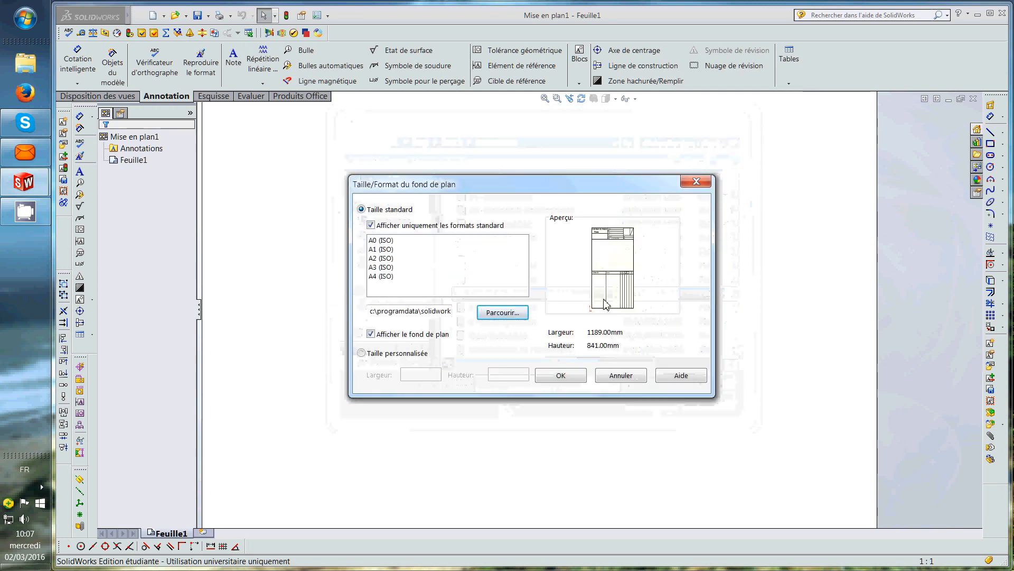
left_click(561, 376)
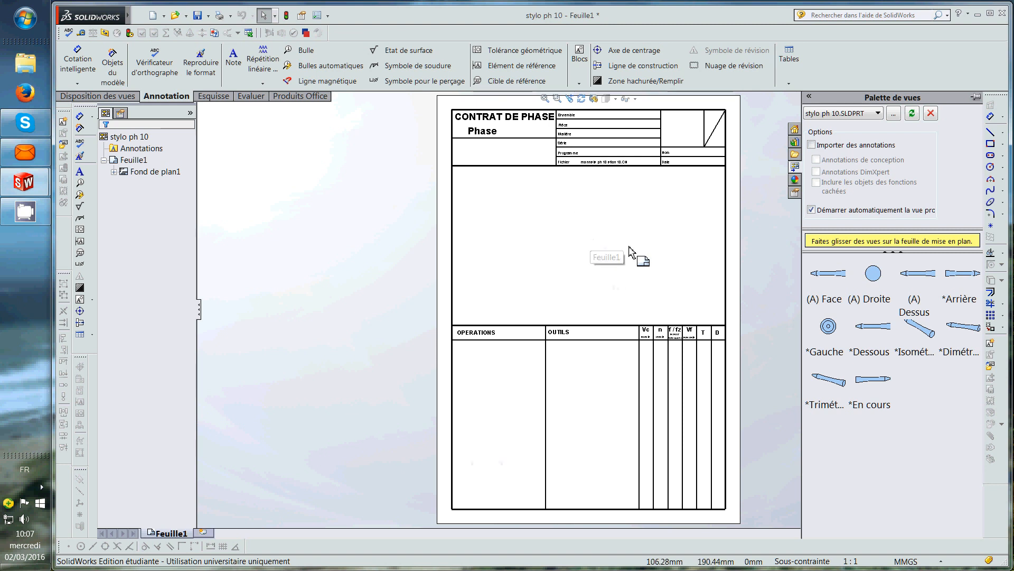
- Place the *Arrière view of the pen in the empty area below the title block, without projected views, and shift it slightly upward
left_click_drag(821, 393, 686, 261)
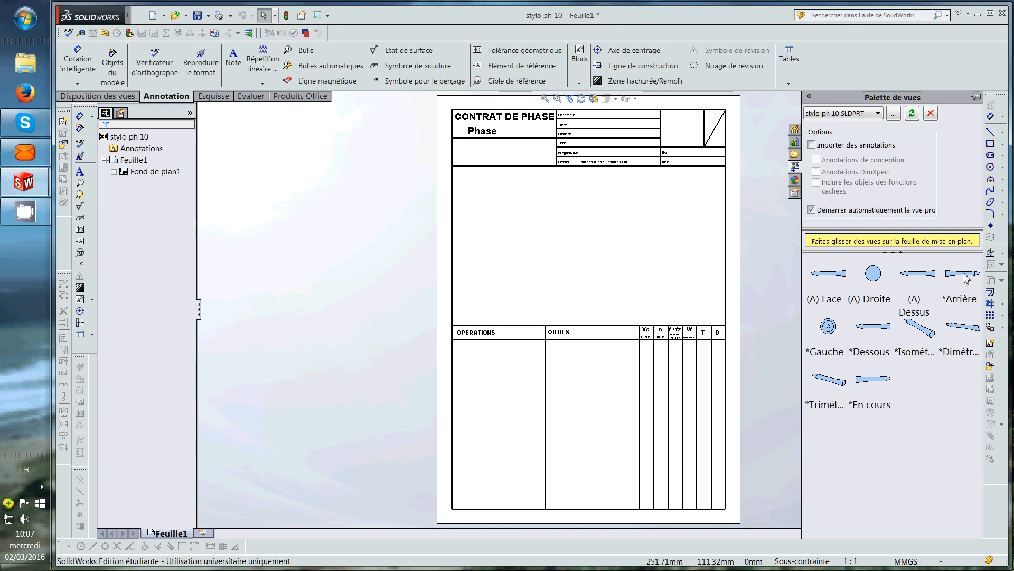
mouse_move(966, 278)
left_mouse_down()
mouse_move(657, 238)
mouse_move(575, 248)
mouse_move(605, 243)
mouse_move(566, 259)
mouse_move(592, 241)
left_mouse_up()
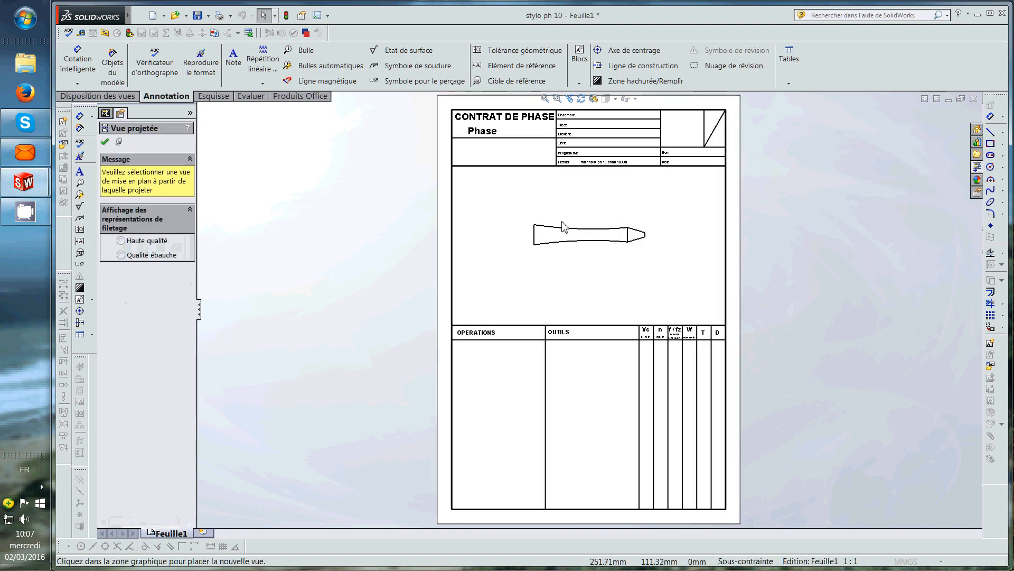
left_click(106, 144)
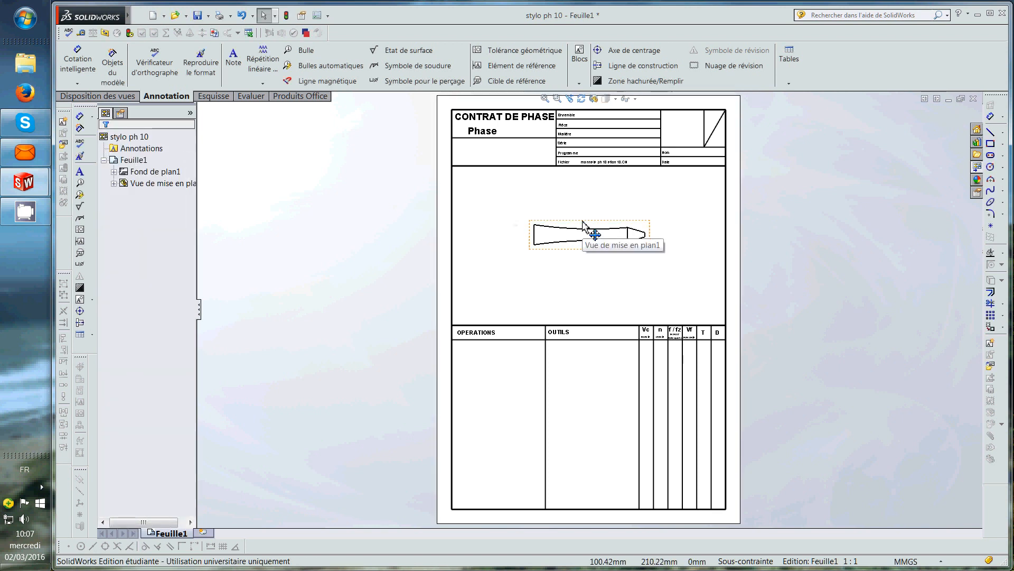
left_click_drag(583, 224, 594, 215)
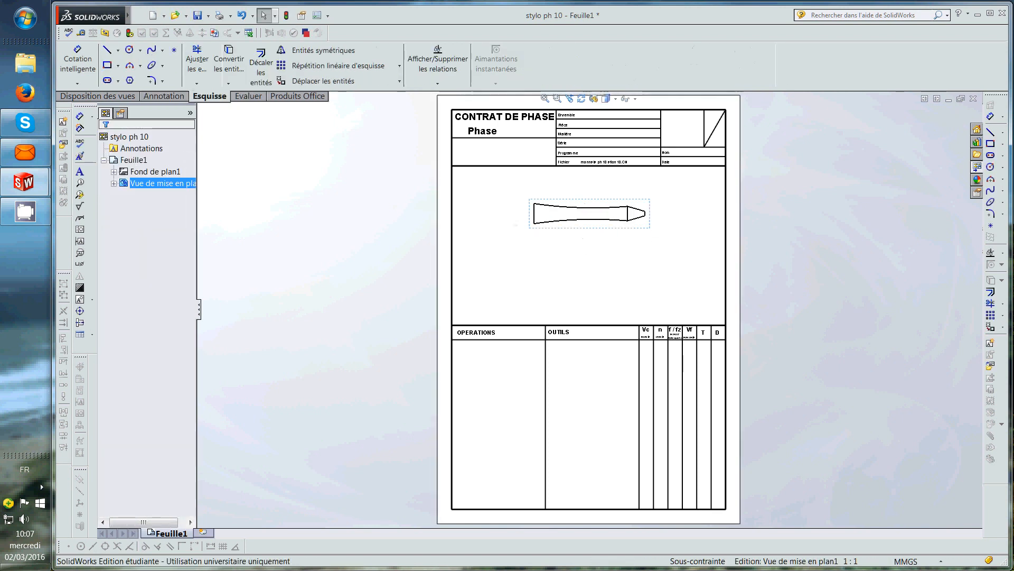
- Create a horizontal section view along the pen's axis, place it below the main view and reverse the cutting direction
left_click(120, 99)
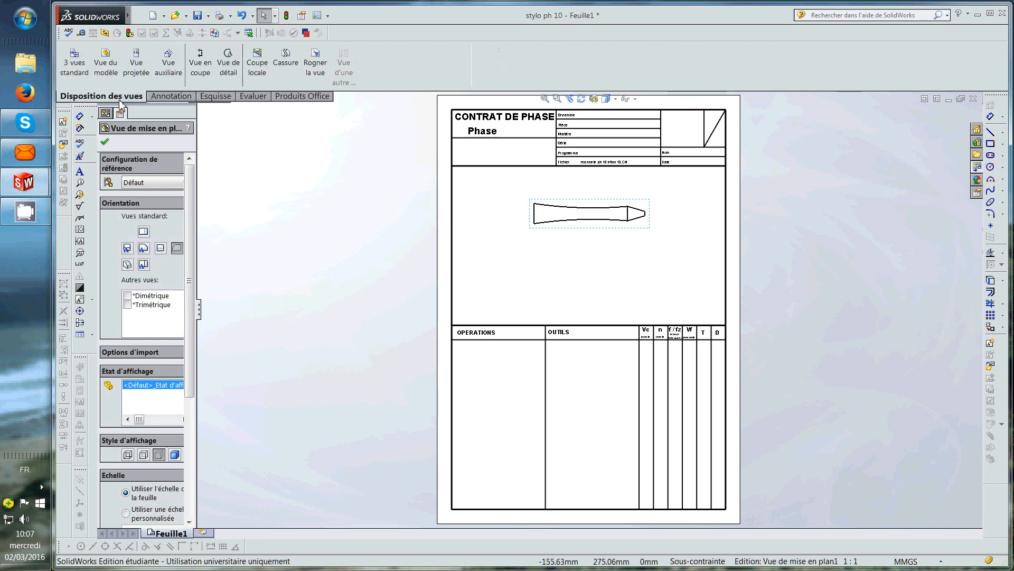
left_click(200, 63)
left_click(160, 380)
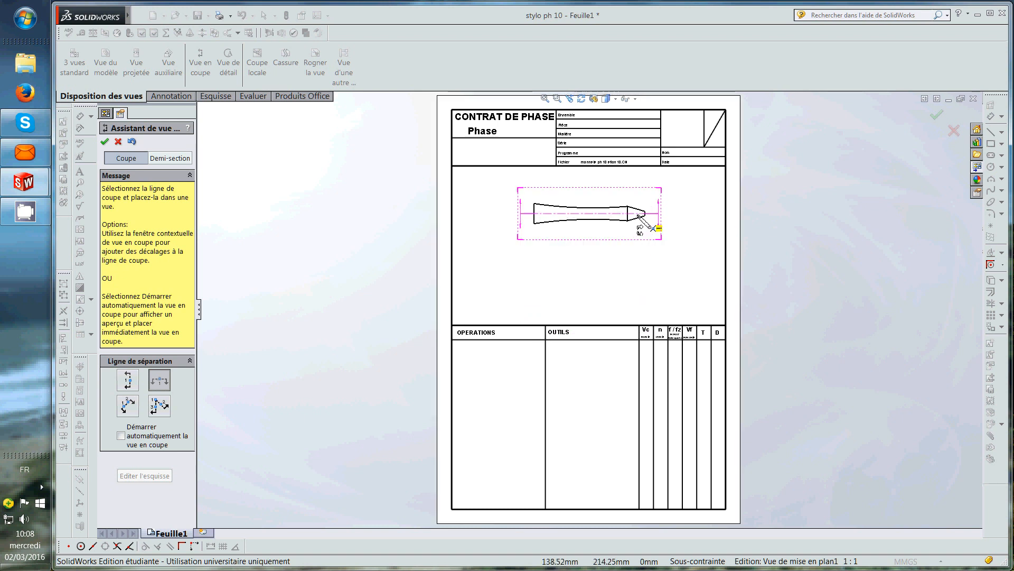
left_click(640, 215)
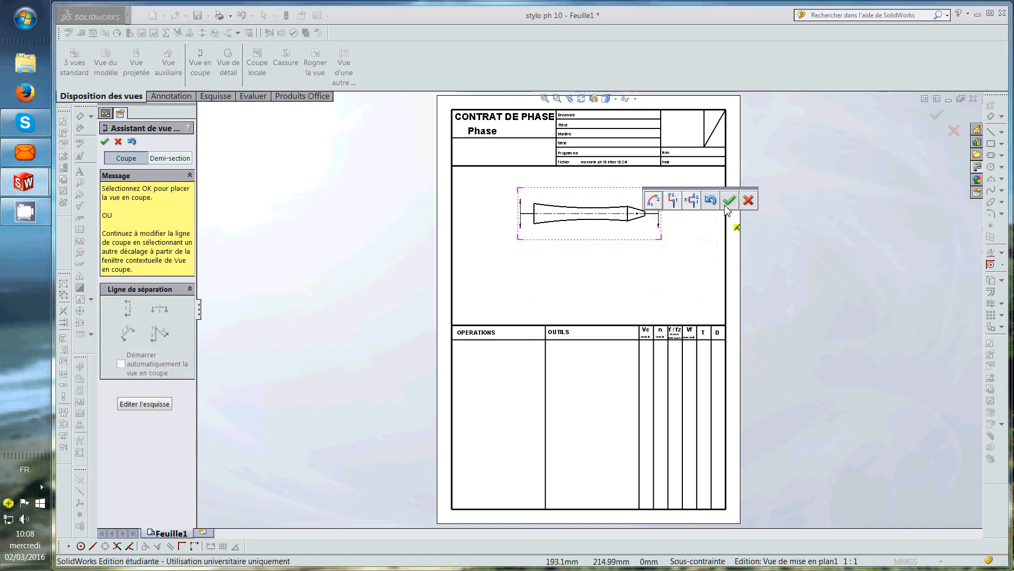
left_click(730, 200)
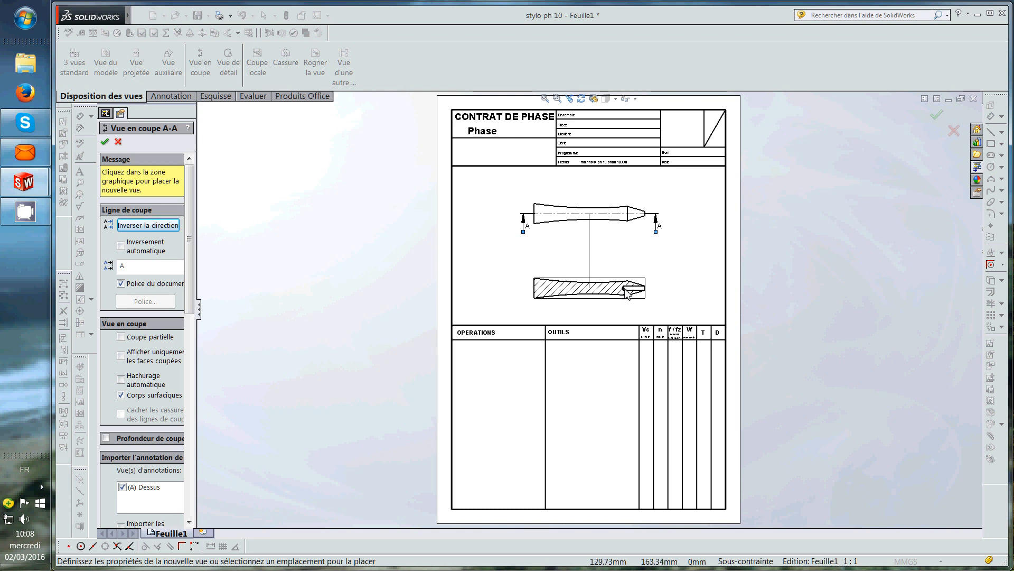
left_click(627, 294)
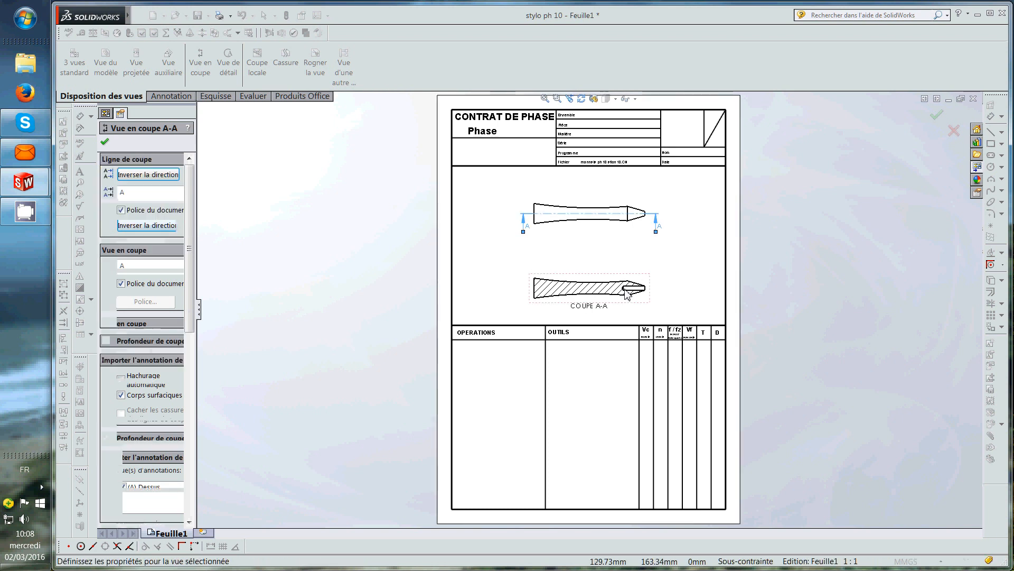
left_click(148, 175)
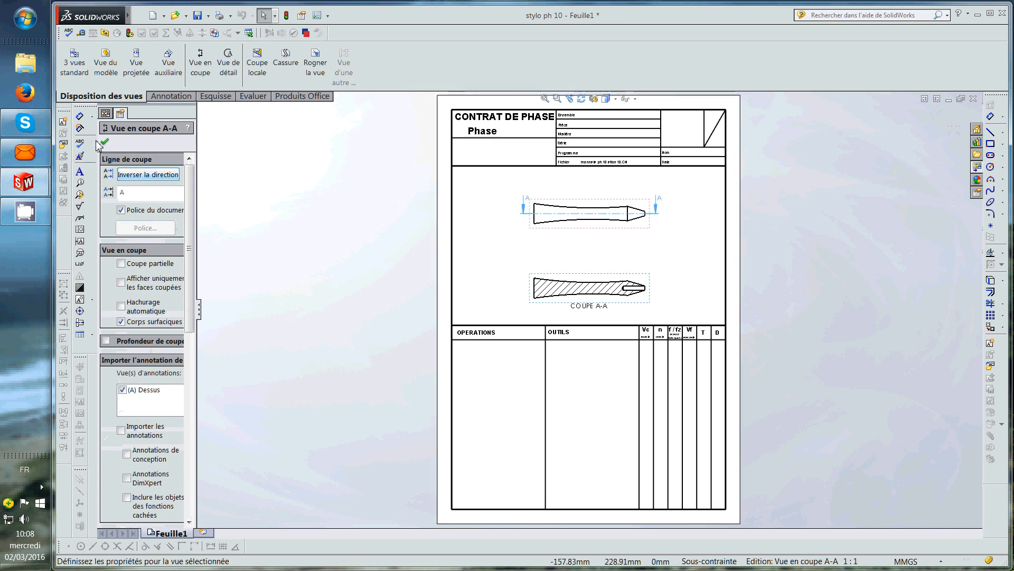
left_click(104, 142)
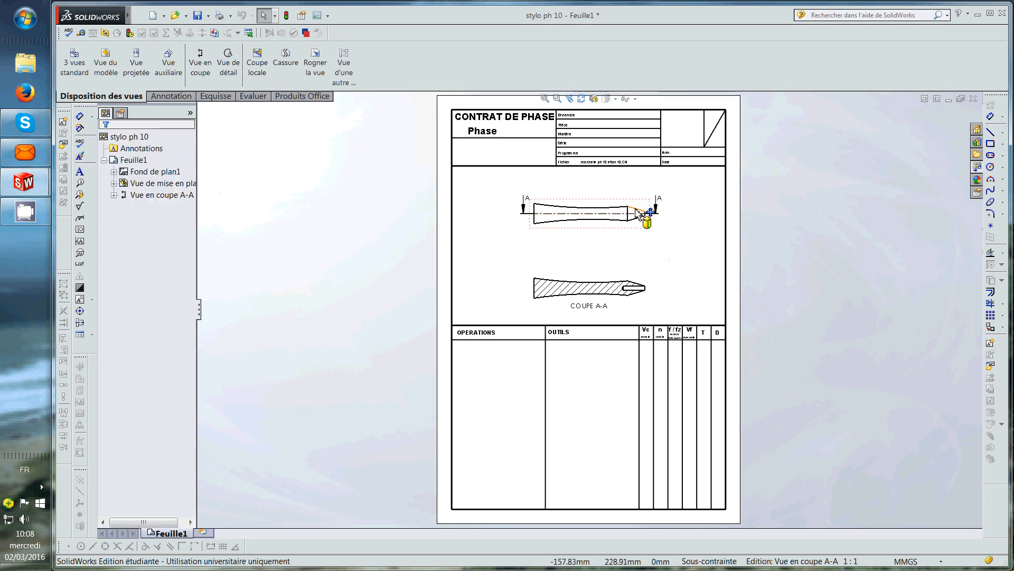
- Load the block file Bloc1.SLDBLK for insertion from the REFERENCE > fond de plan goulden folder on drive G:
scroll(642, 214, "down", 1)
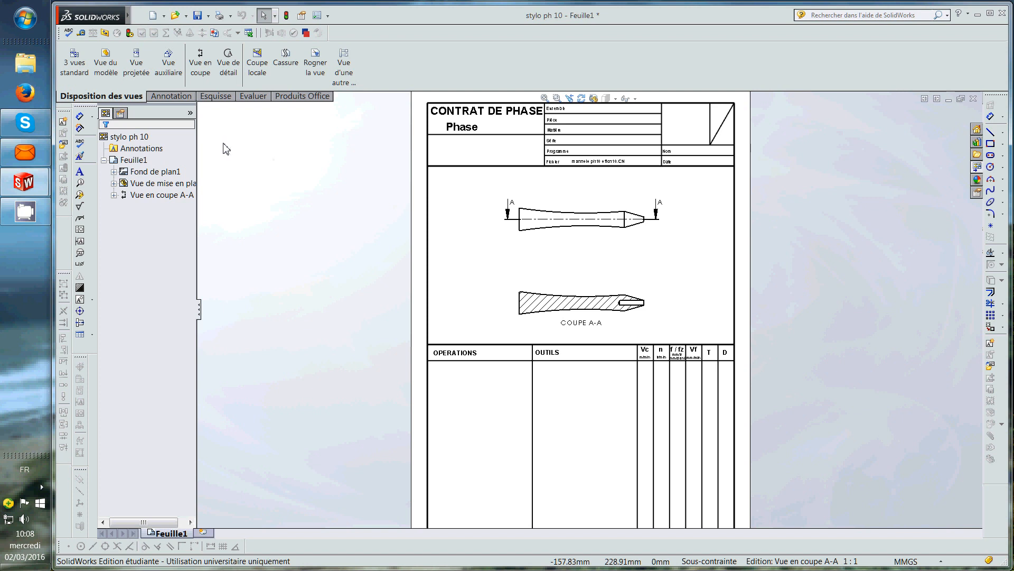
left_click(179, 97)
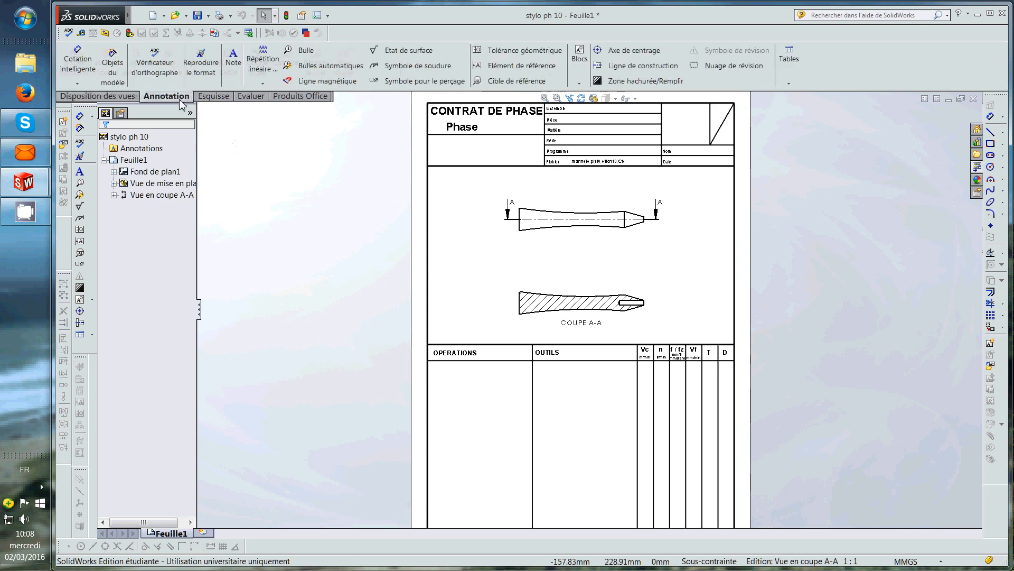
left_click(580, 58)
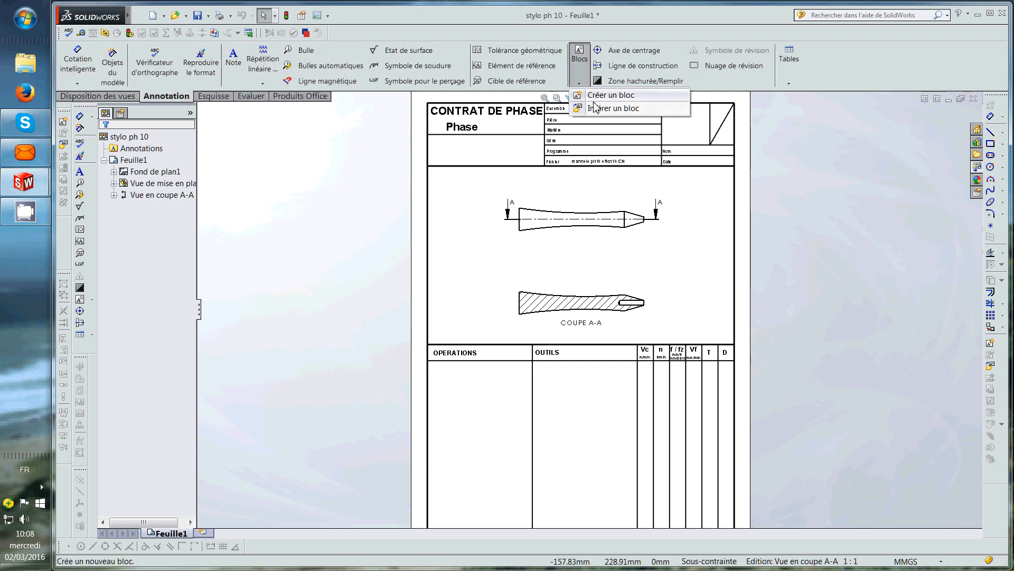
left_click(613, 109)
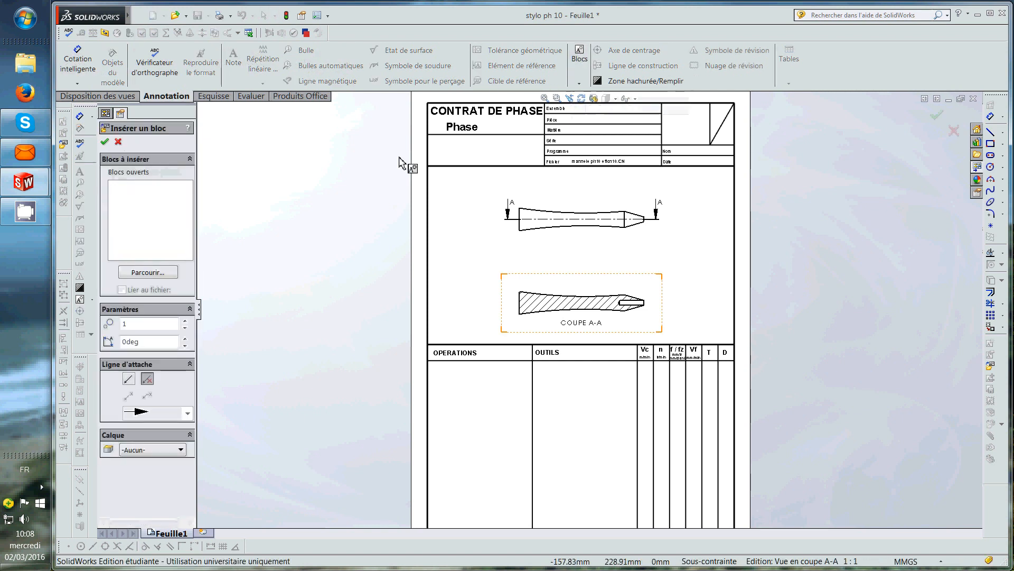
left_click(178, 272)
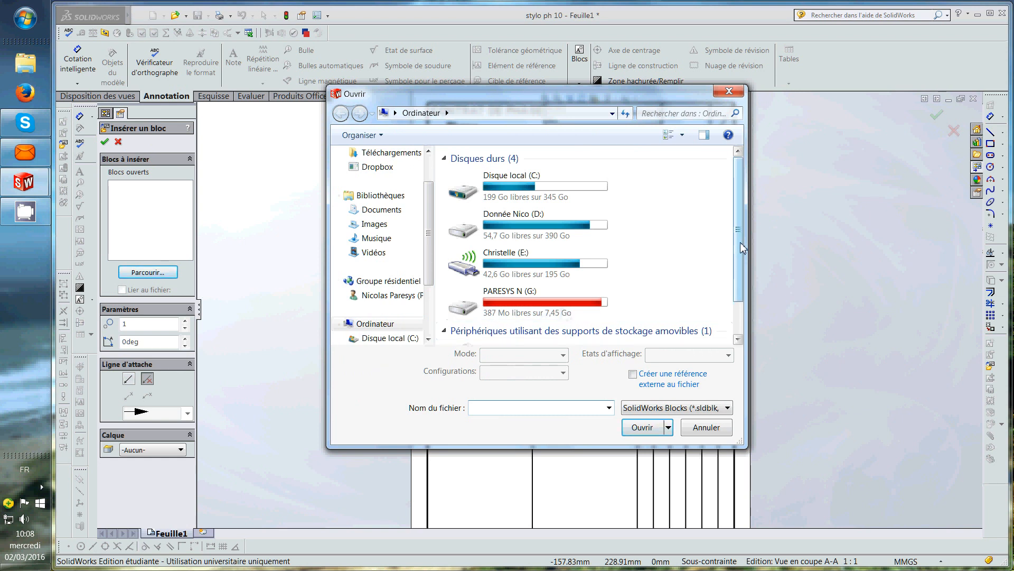
scroll(737, 254, "down", 1)
double_click(573, 288)
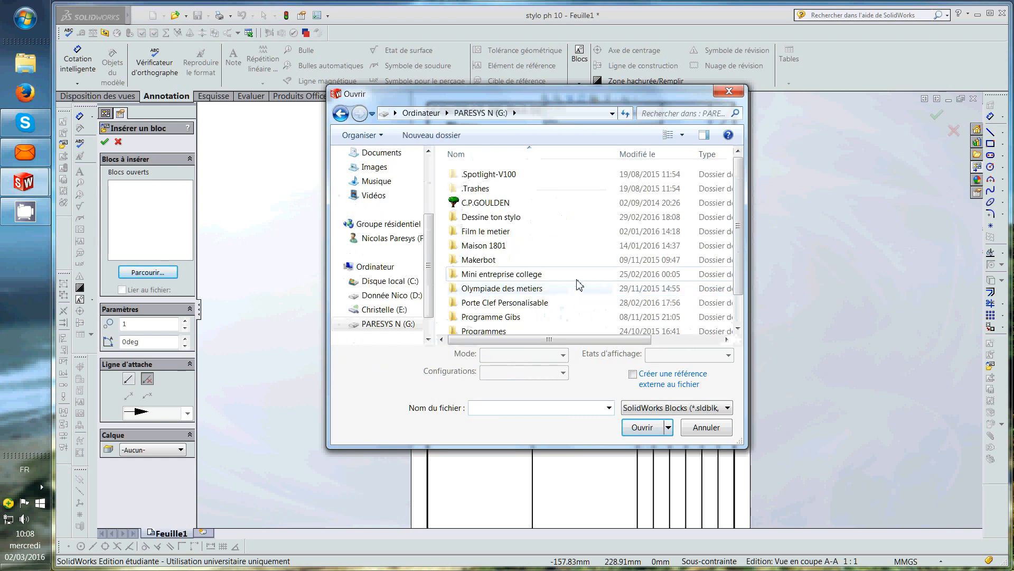
scroll(741, 217, "down", 1)
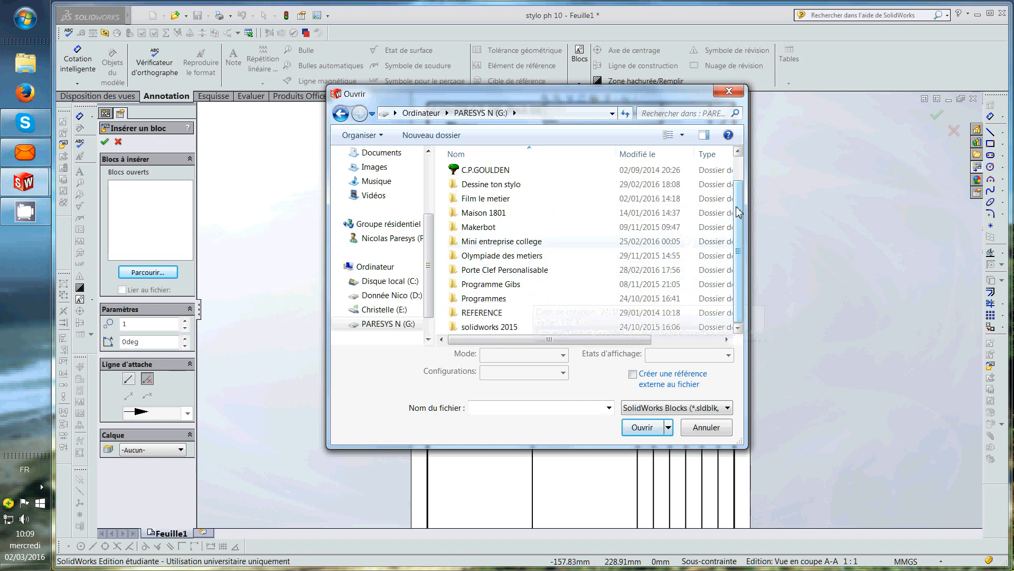
double_click(538, 314)
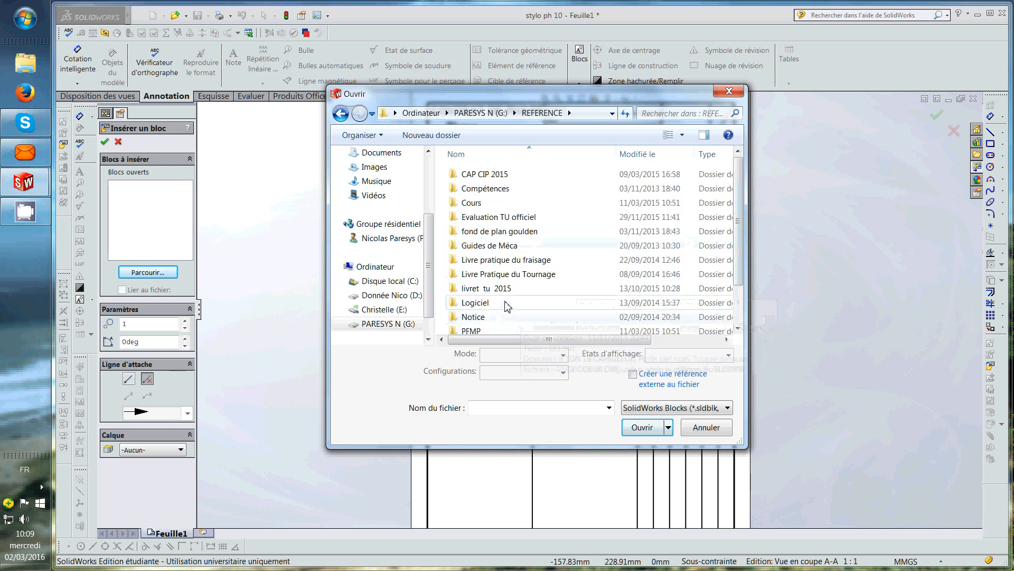
double_click(512, 235)
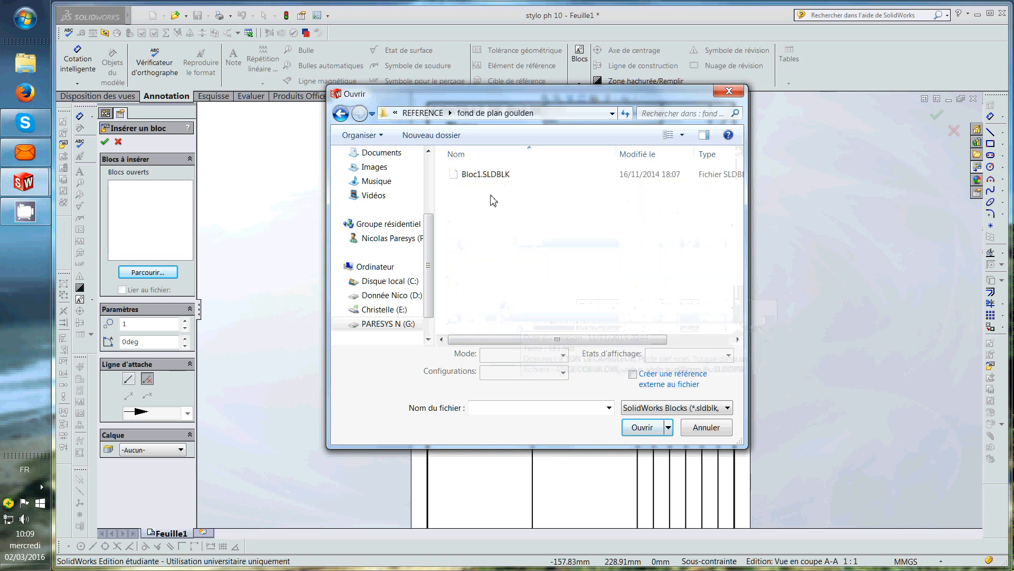
double_click(478, 175)
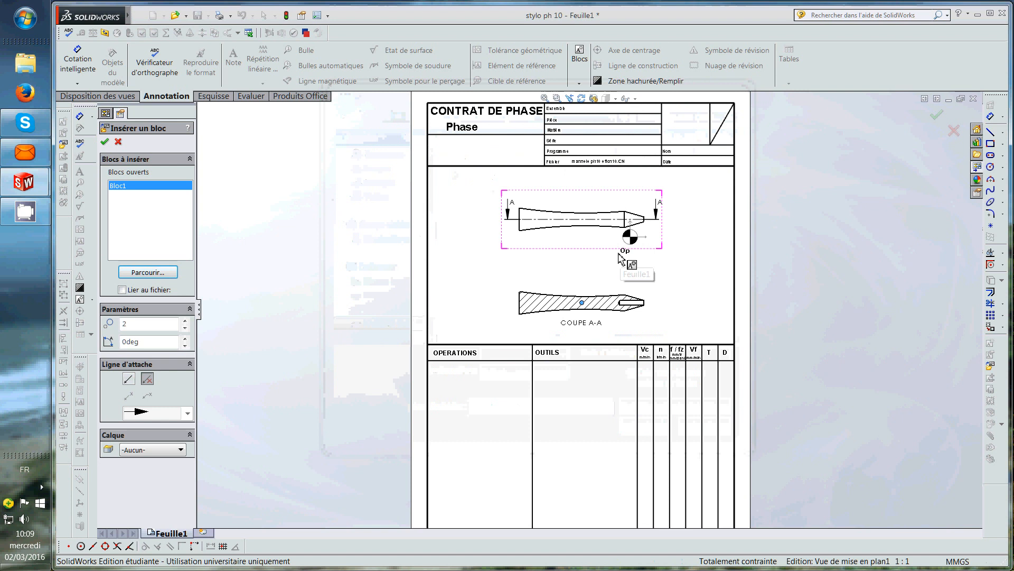
- Place the Op origin-symbol block on the axis at the pen's pointed tip in the upper view and finish inserting
scroll(626, 259, "down", 5)
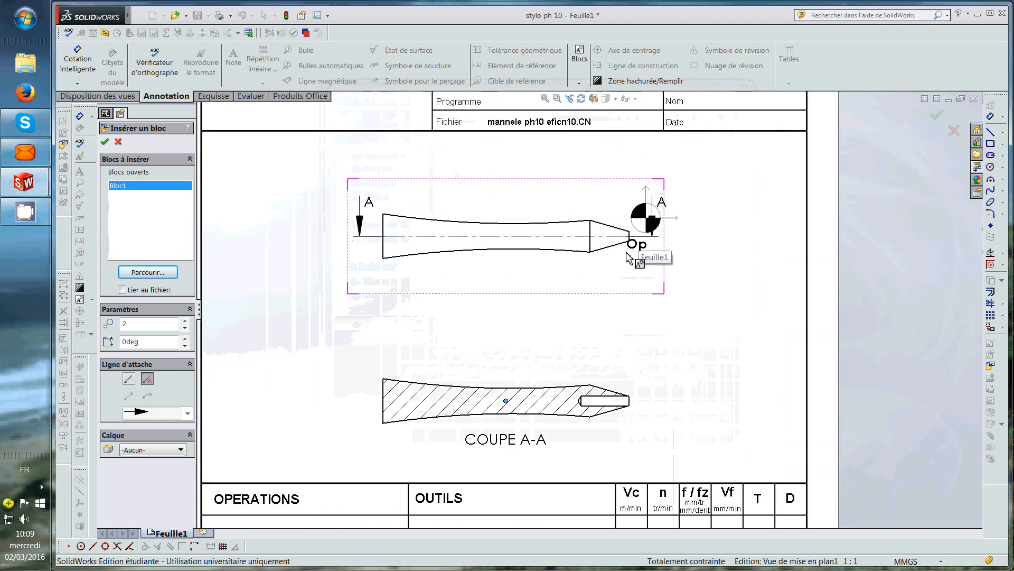
scroll(628, 259, "down", 3)
scroll(620, 274, "down", 2)
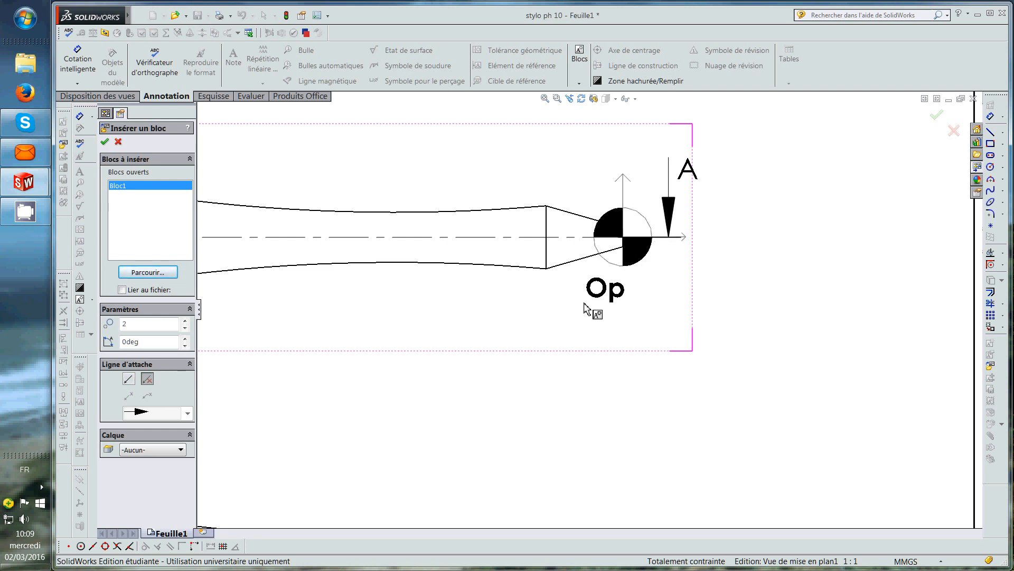
left_click(585, 309)
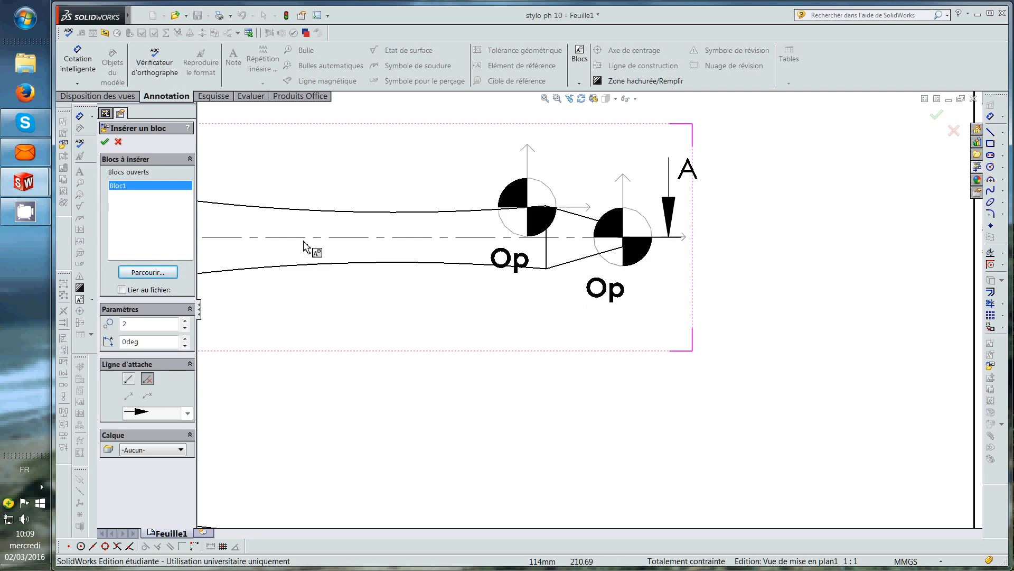
left_click(105, 142)
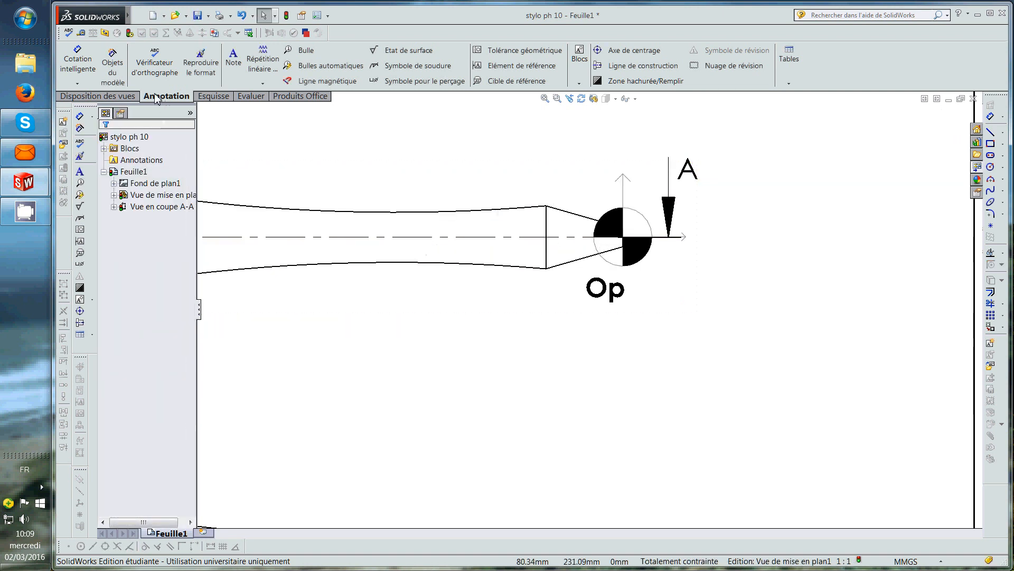
- Add a note reading Z just below the horizontal axis arrow of the Op origin symbol
left_click(234, 58)
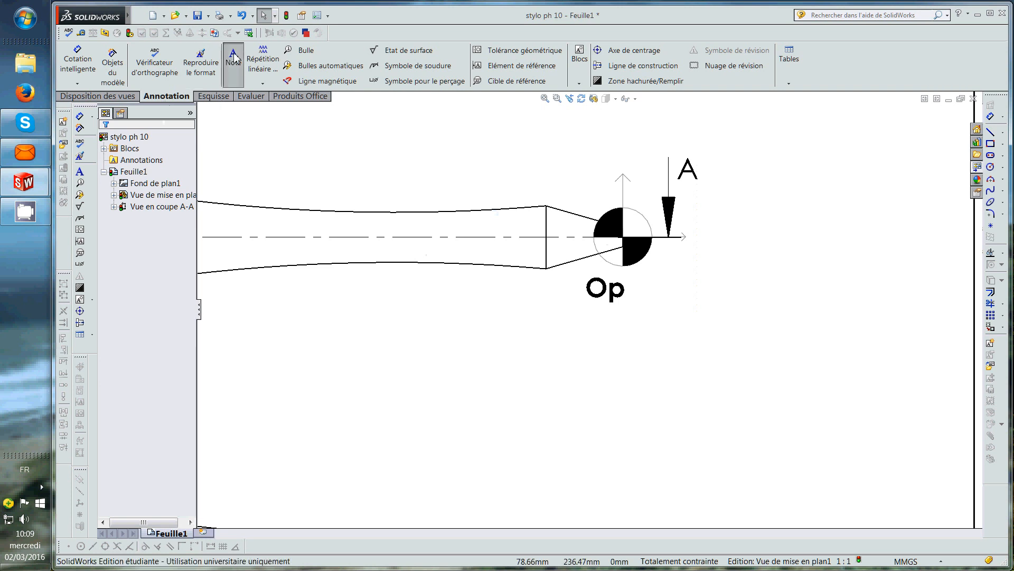
left_click(677, 252)
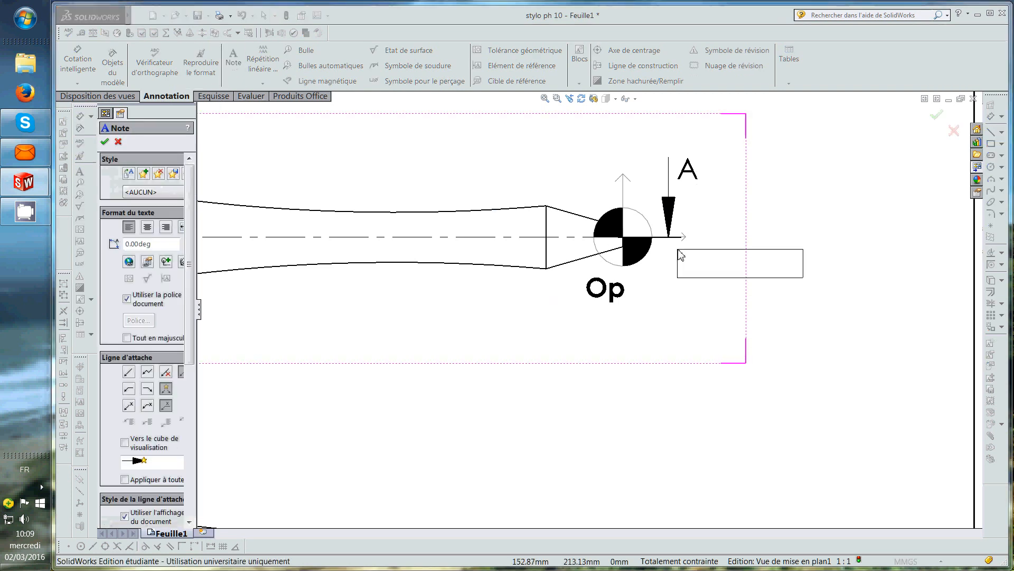
left_click(654, 273)
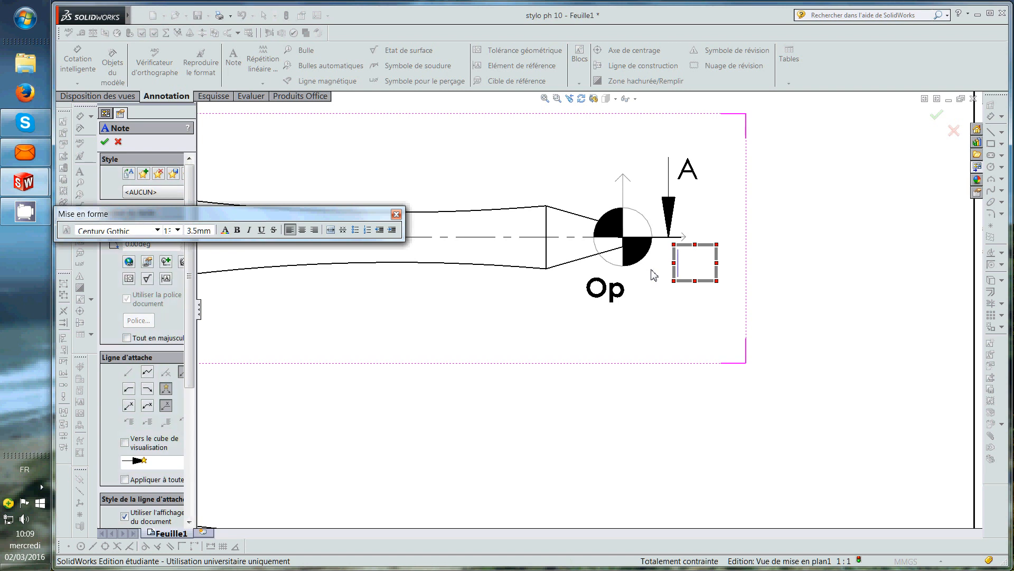
type("Z")
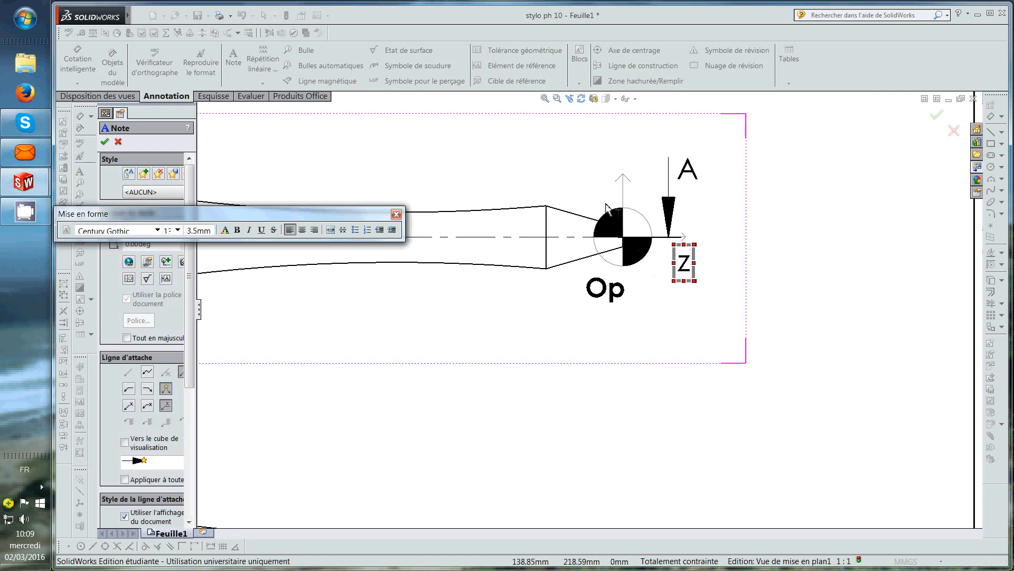
key("Return")
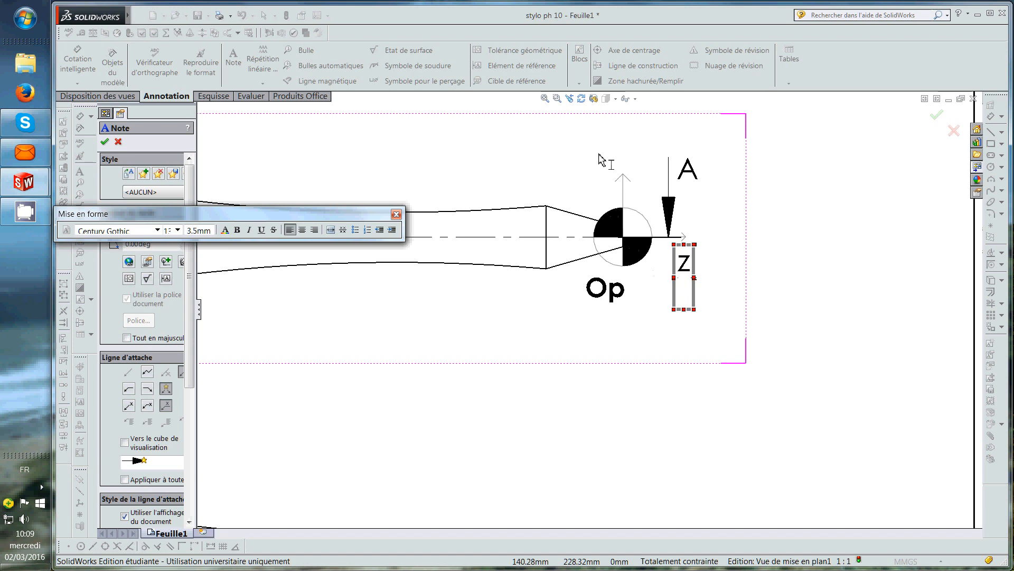
key("BackSpace")
- Place another note beside the origin symbol's vertical axis arrow, change its text to X and finish the notes
left_click(591, 150)
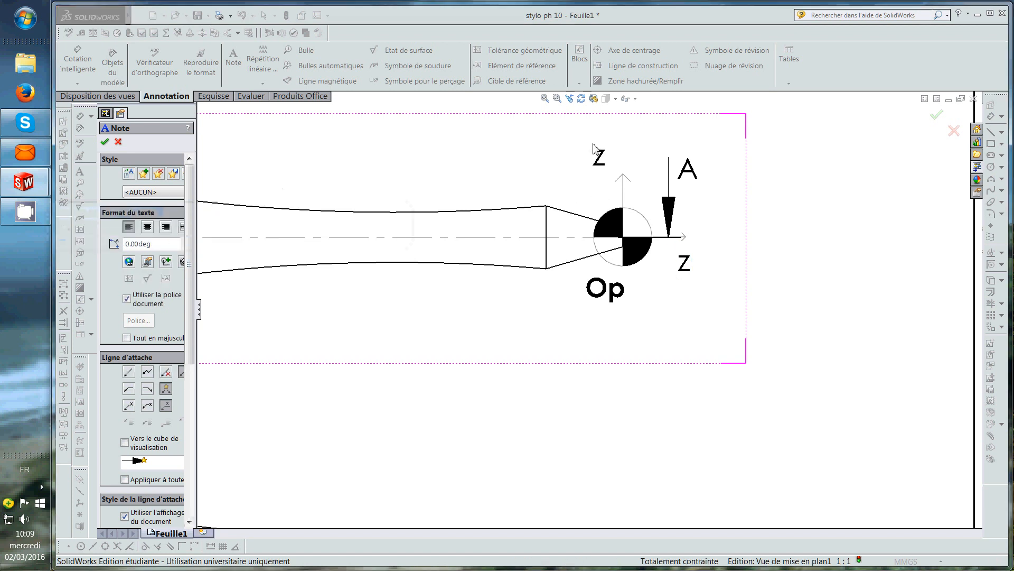
double_click(596, 154)
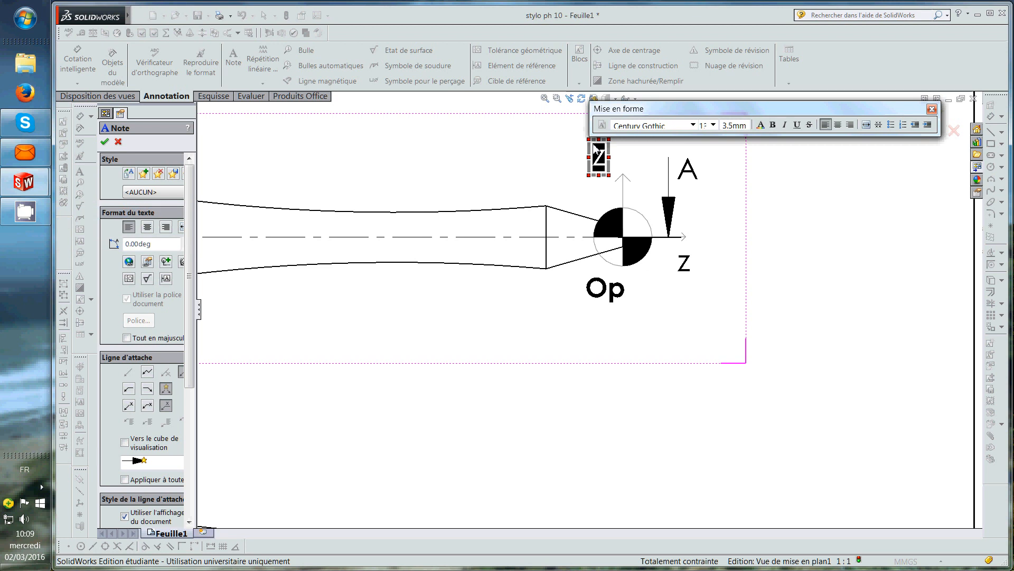
type("X")
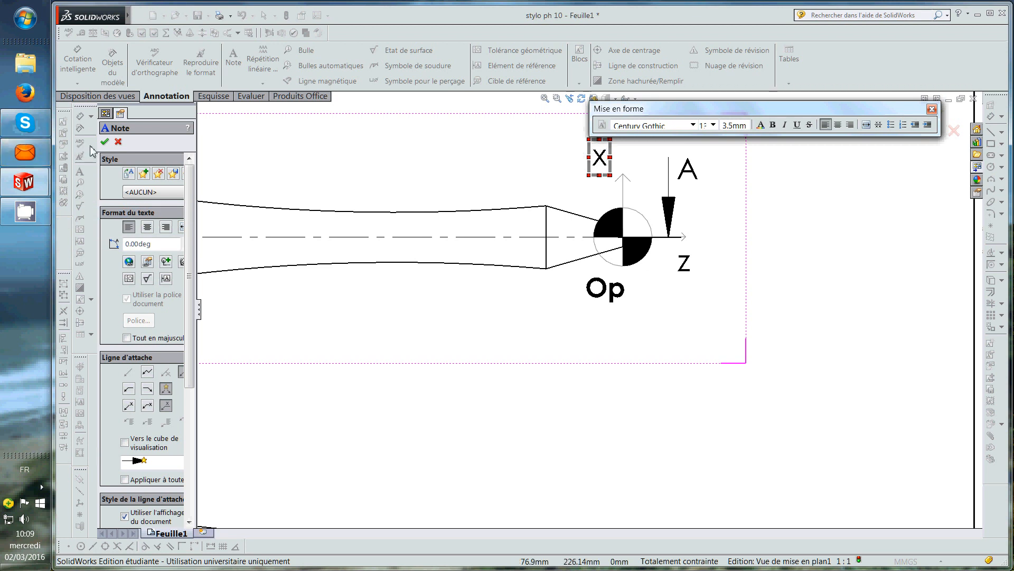
left_click(105, 142)
- Sketch a rectangle about 82 by 14 mm around the pen in the upper view, plus an adjoining equal-height rectangle extending beyond its wide end
scroll(517, 296, "up", 3)
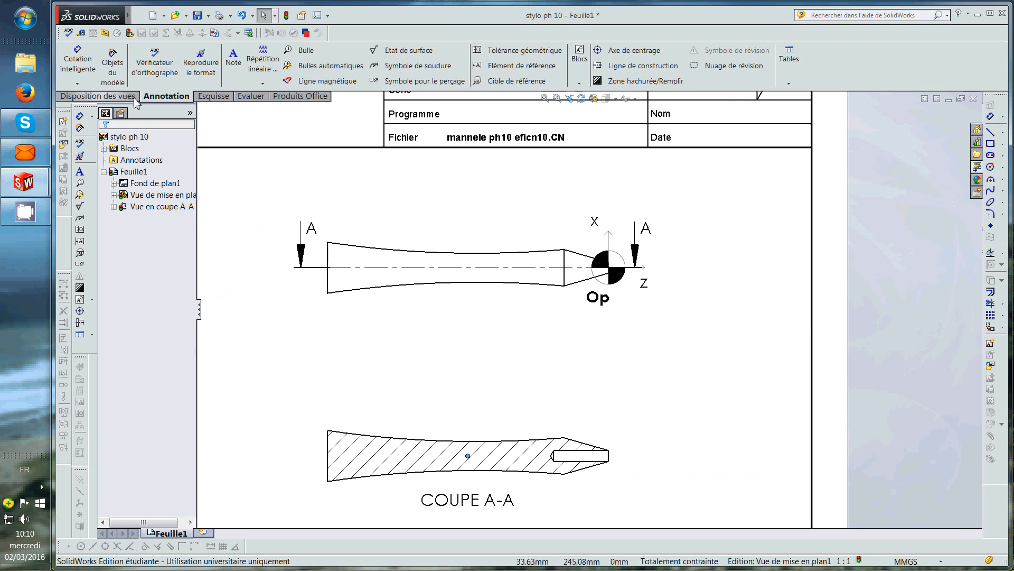
left_click(225, 100)
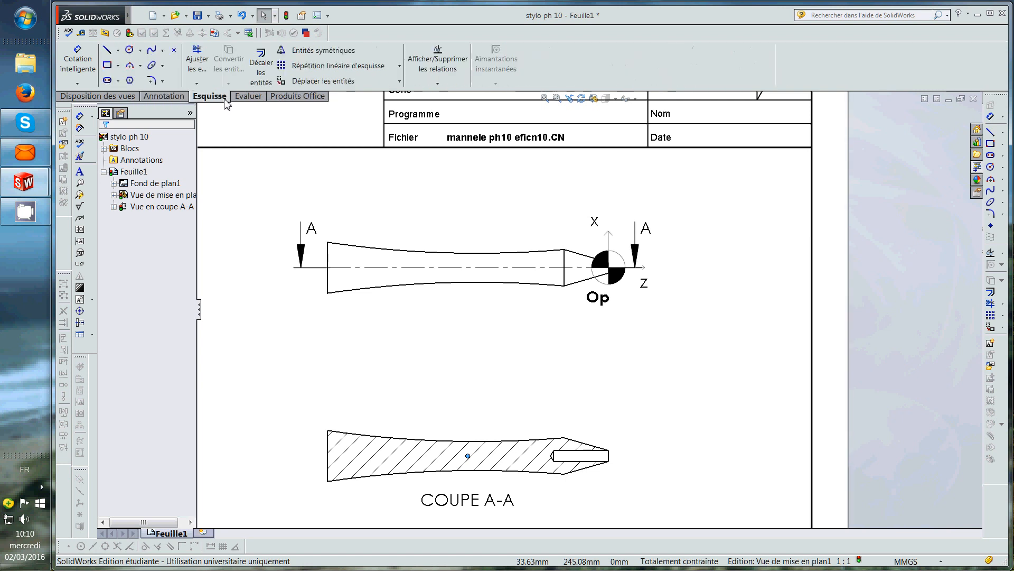
left_click(107, 66)
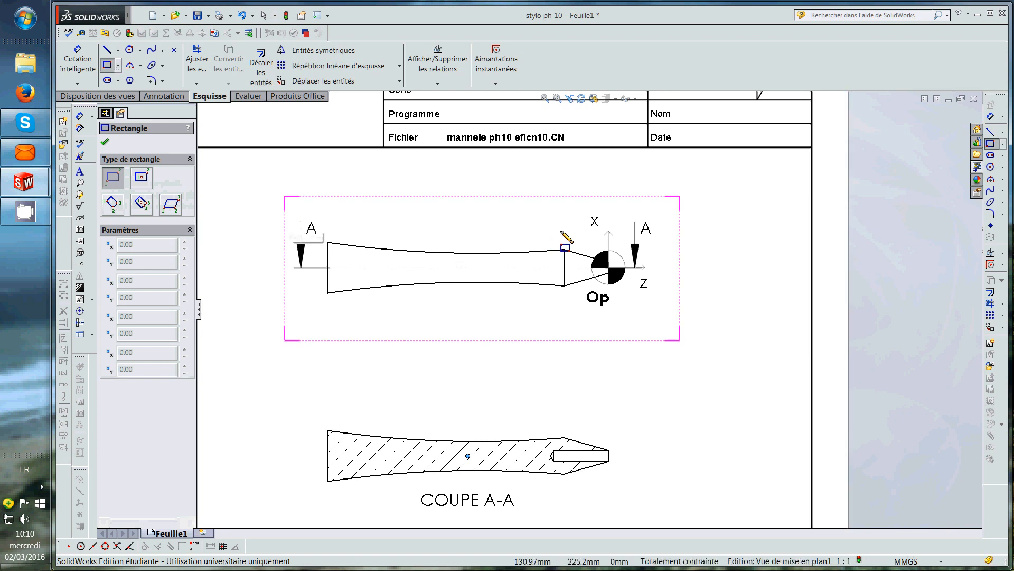
left_click(327, 242)
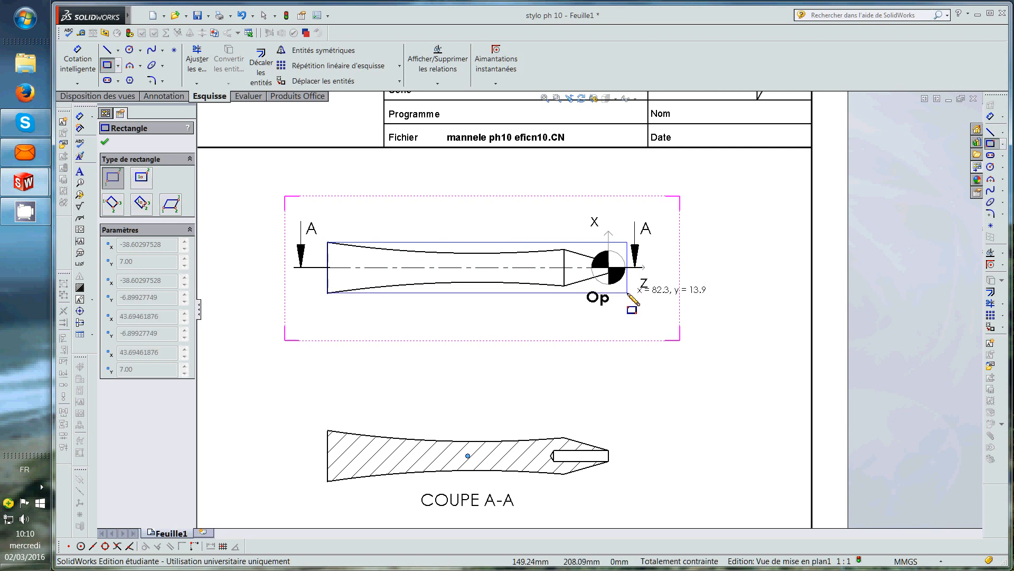
left_click(628, 292)
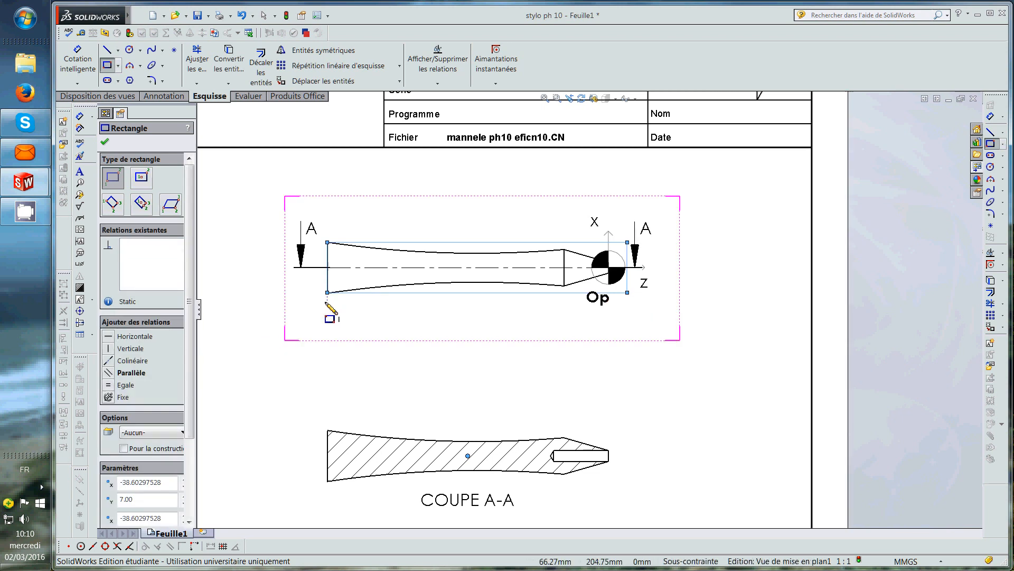
left_click(327, 292)
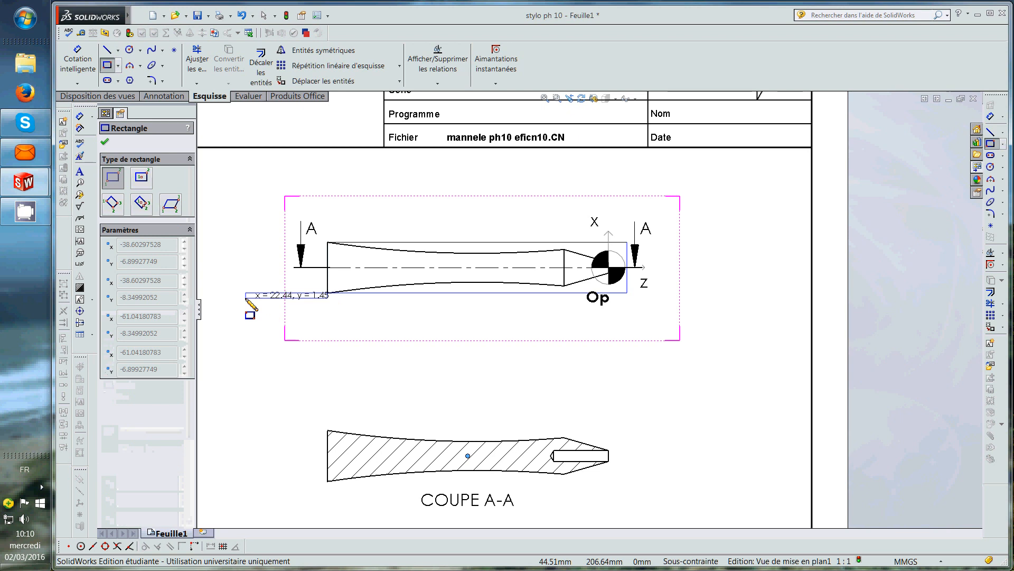
left_click(214, 243)
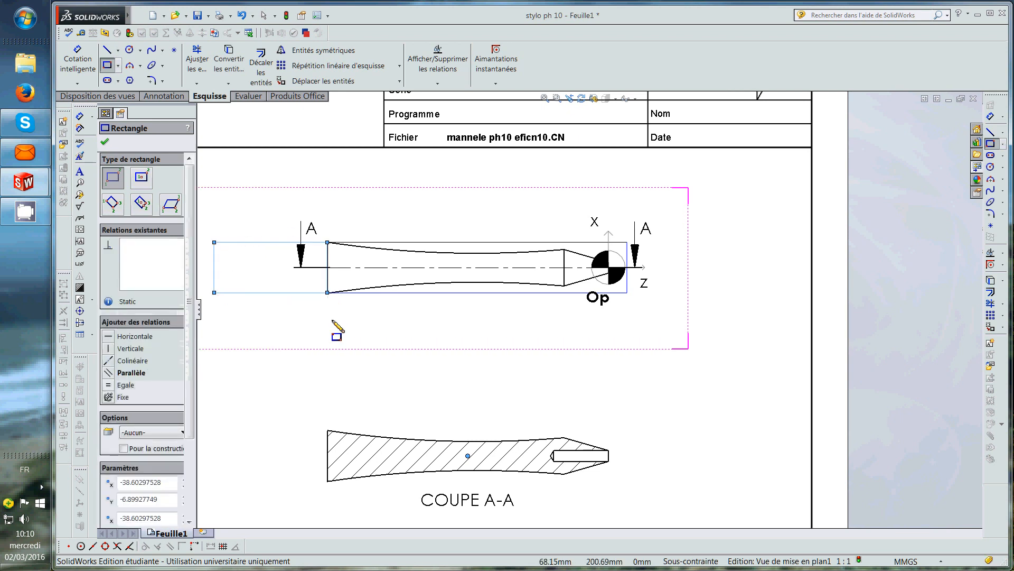
- Attach a circular balloon with custom text 1 to the tip's end face in section view A-A
key("z")
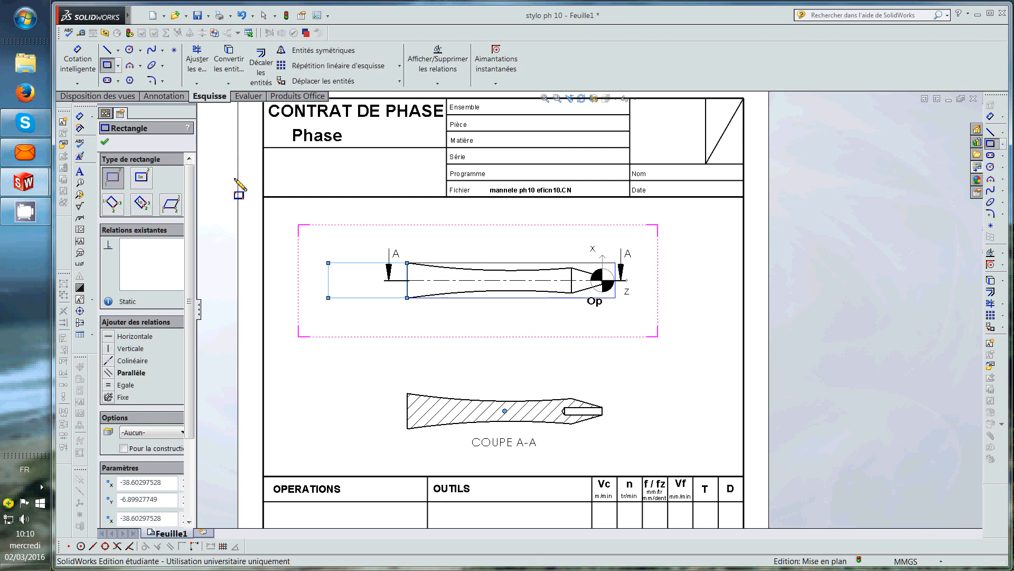
left_click(175, 97)
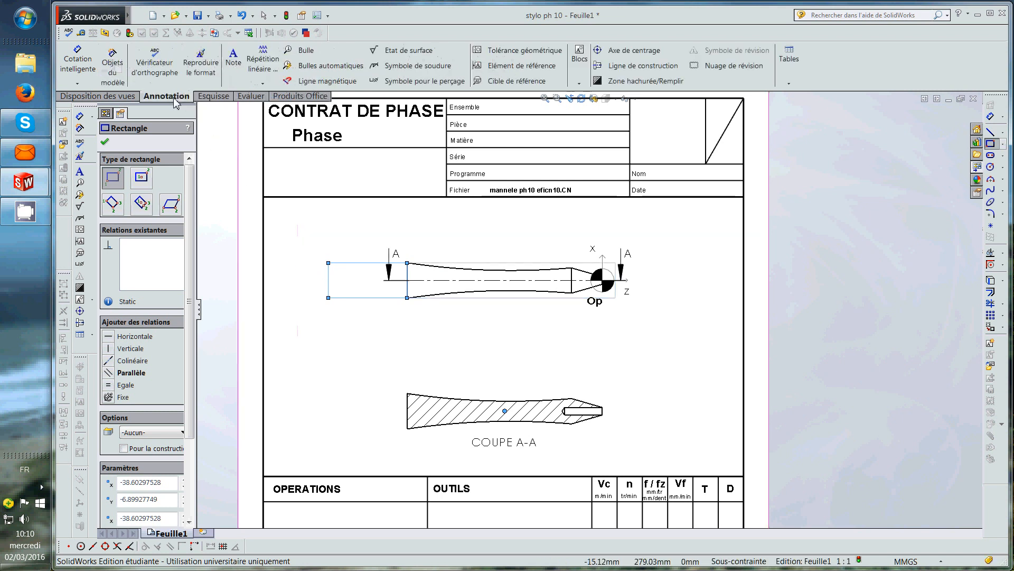
left_click(306, 52)
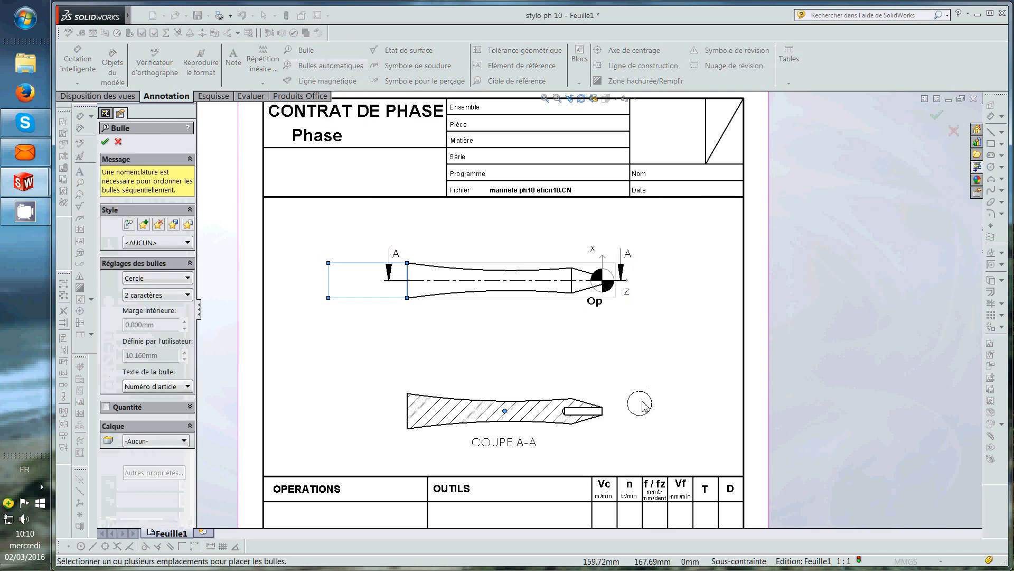
scroll(623, 418, "down", 2)
scroll(624, 417, "down", 2)
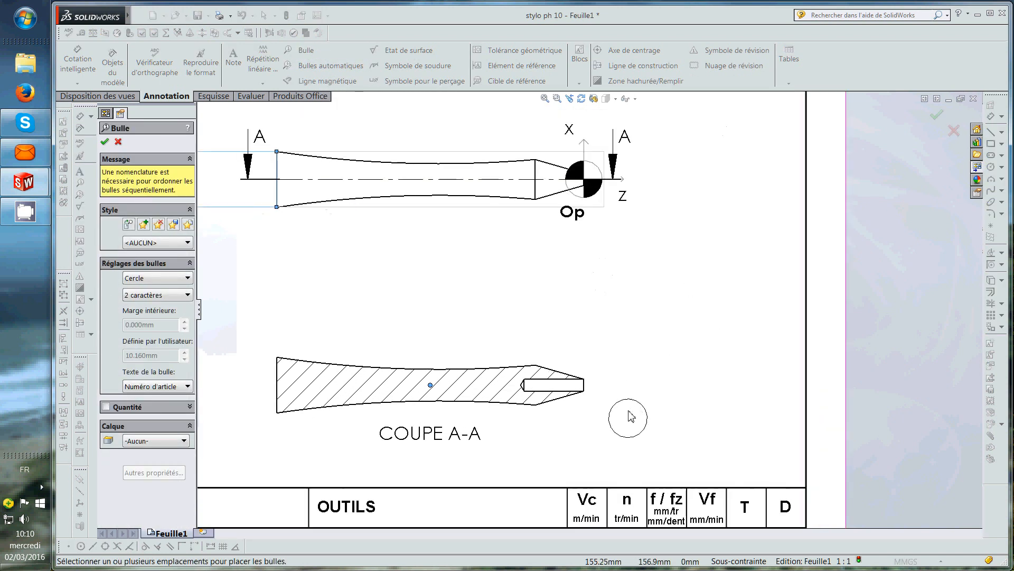
scroll(631, 415, "down", 2)
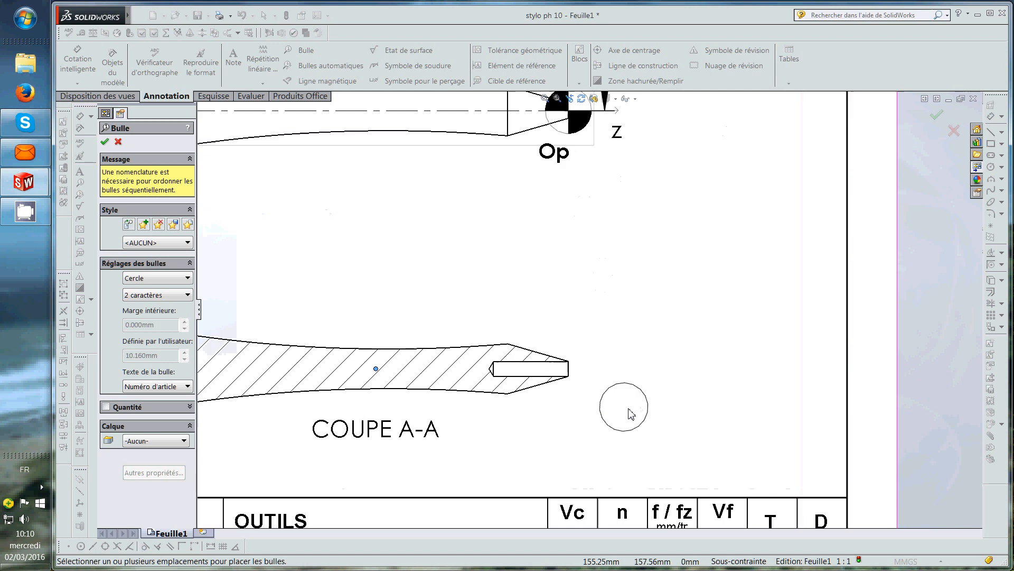
left_click(570, 373)
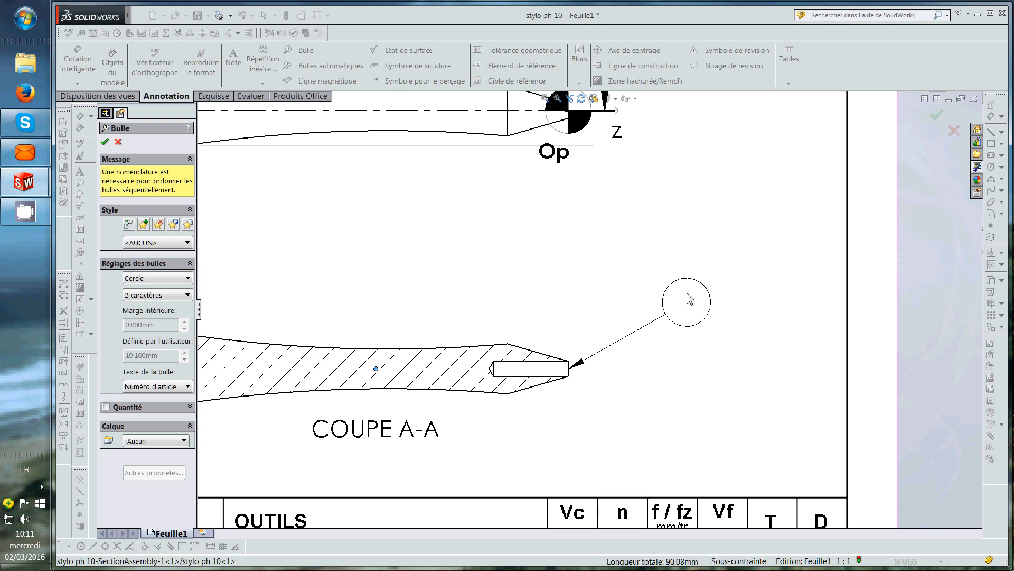
left_click(187, 388)
left_click(174, 398)
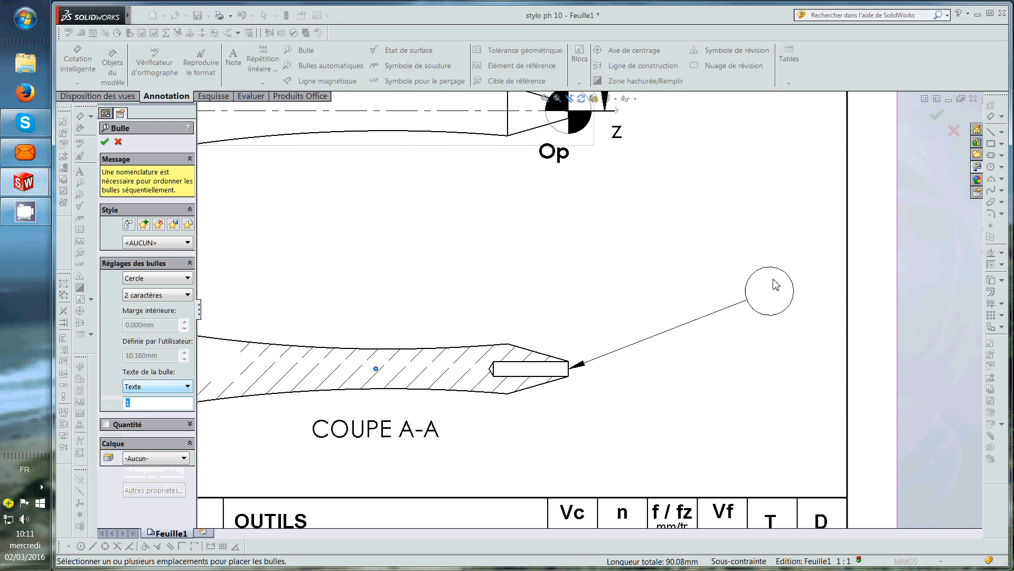
left_click(684, 272)
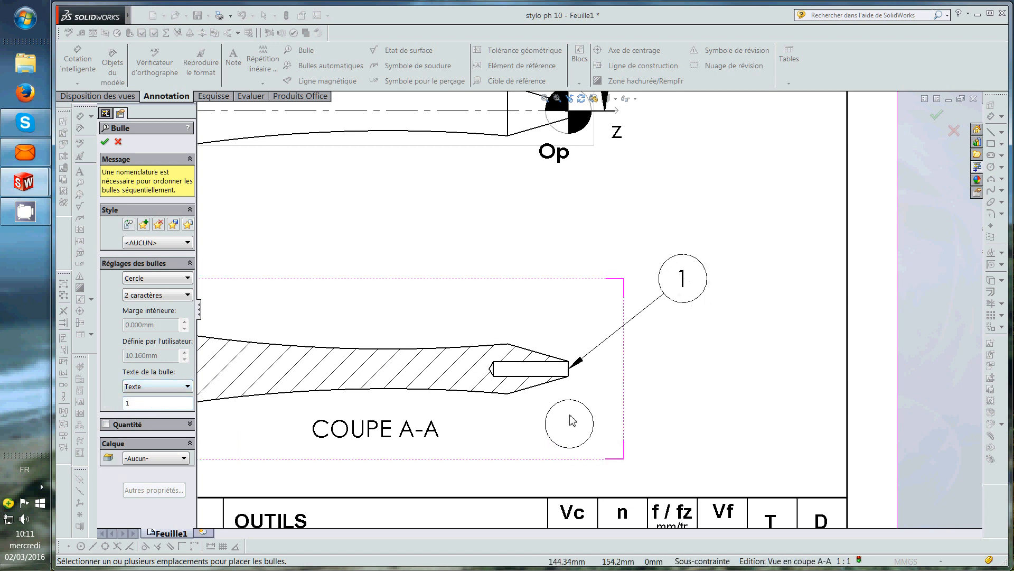
- Add two more balloons with text 1 to the section view, on the upper profile near the taper and on the bore's lower edge
scroll(571, 422, "up", 2)
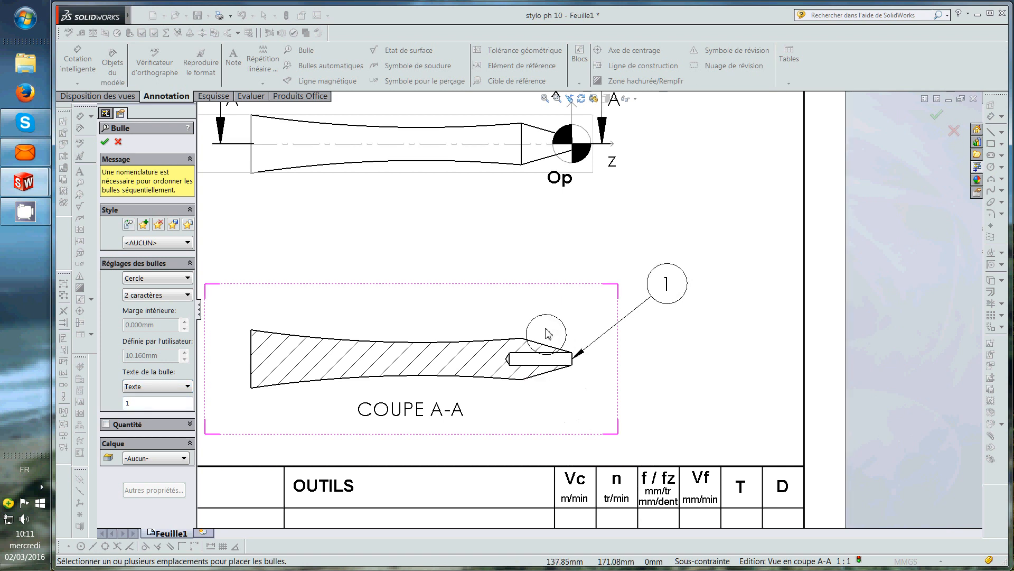
left_click(517, 339)
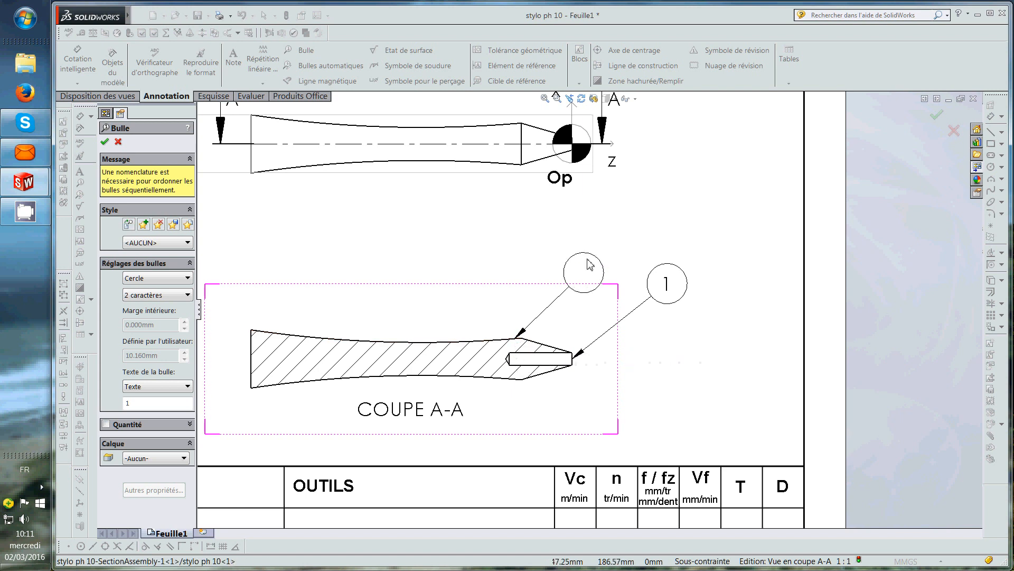
left_click(548, 240)
scroll(586, 364, "down", 1)
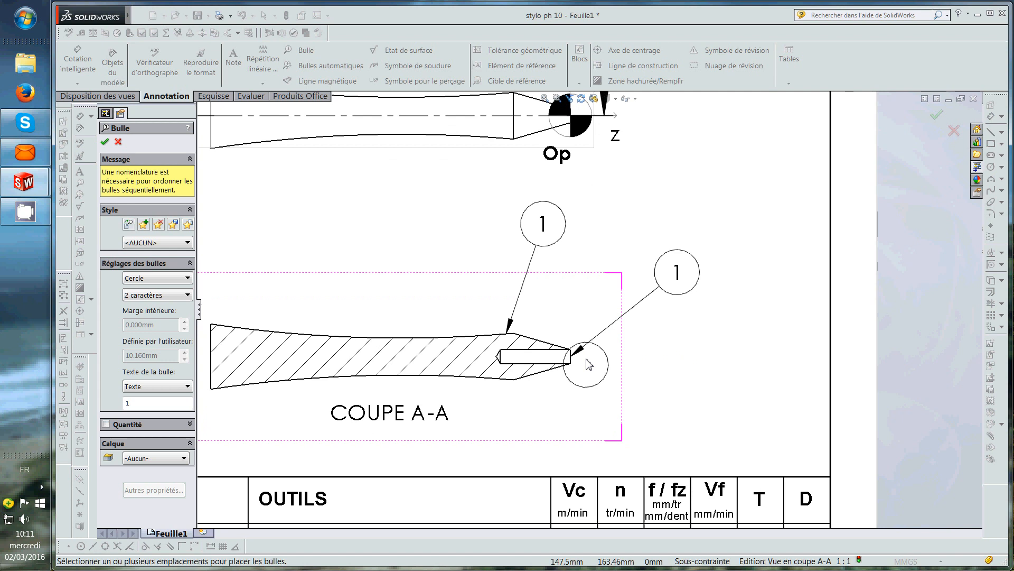
left_click(555, 368)
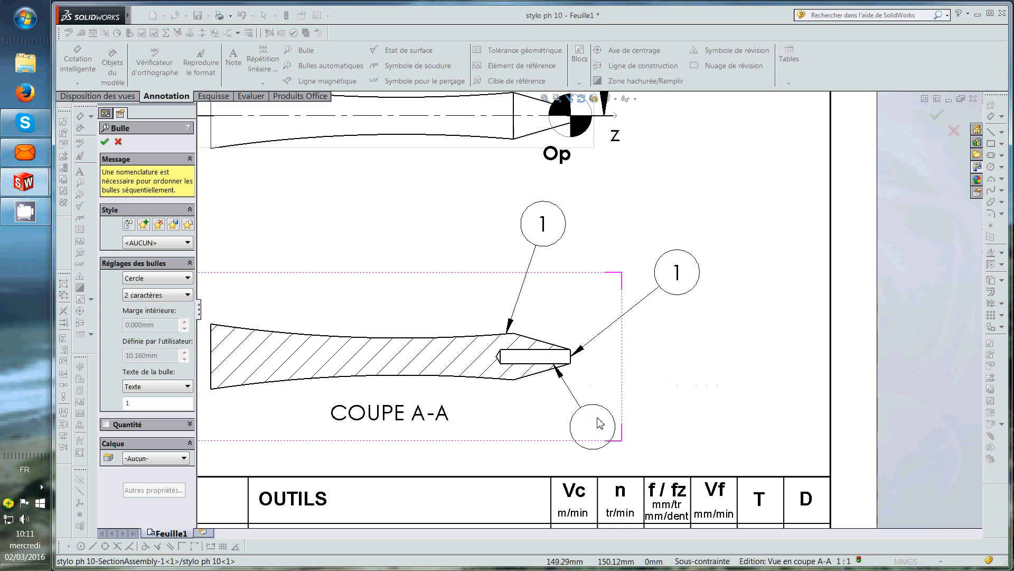
left_click(604, 421)
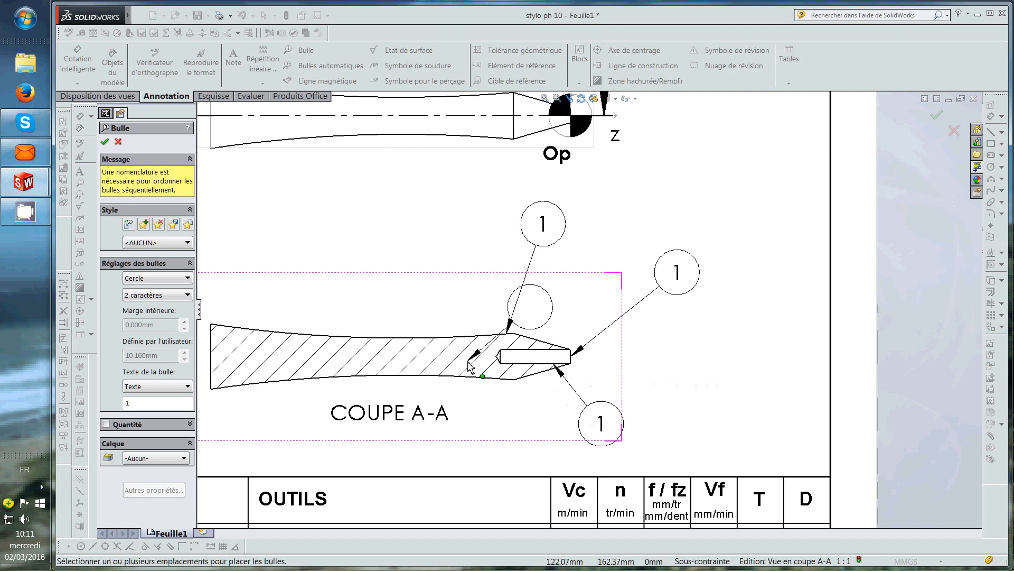
- Attach another balloon with text 1 to the wide end face of the section view and finish placing balloons
scroll(476, 364, "up", 3)
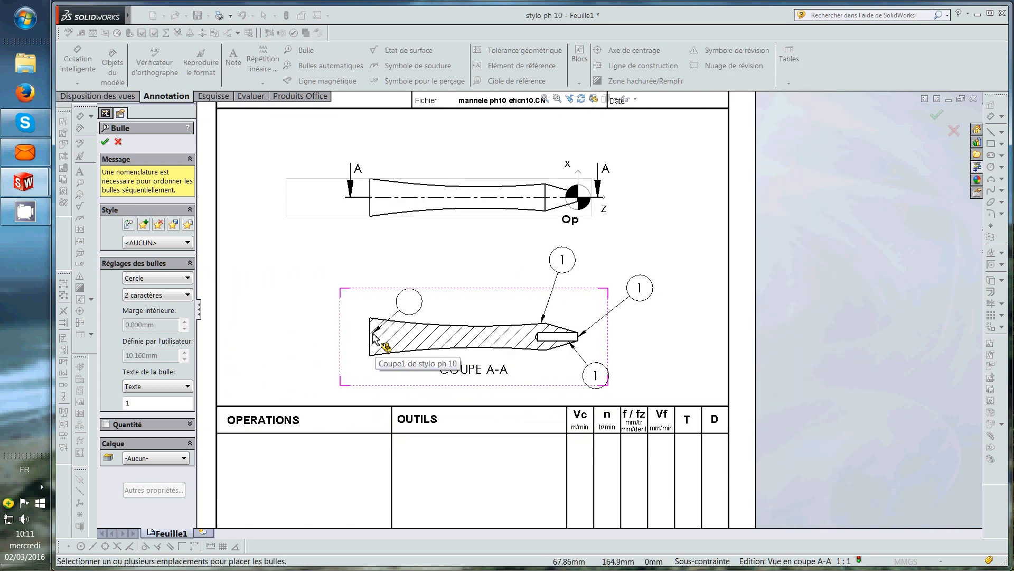
left_click(372, 325)
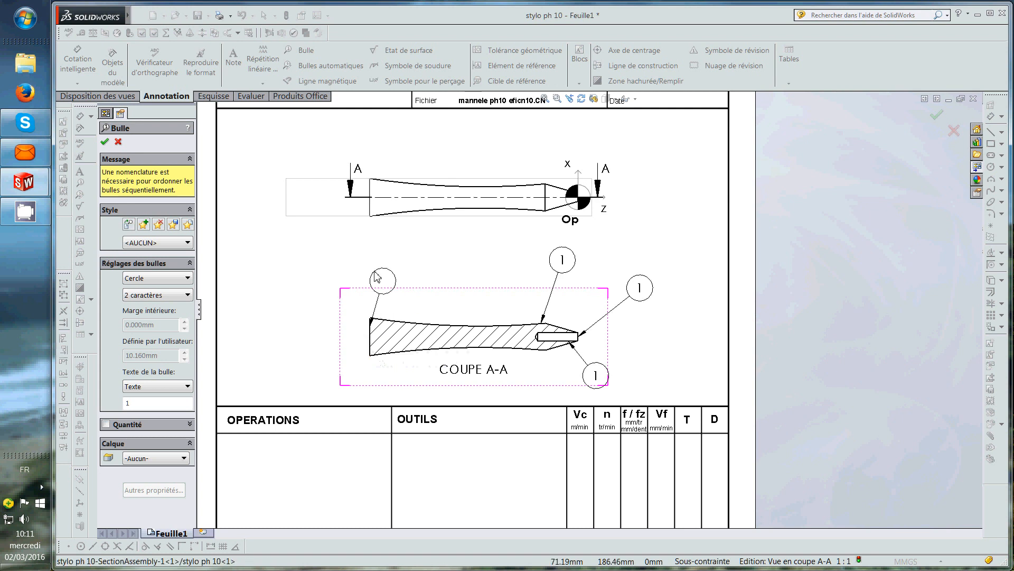
left_click(315, 286)
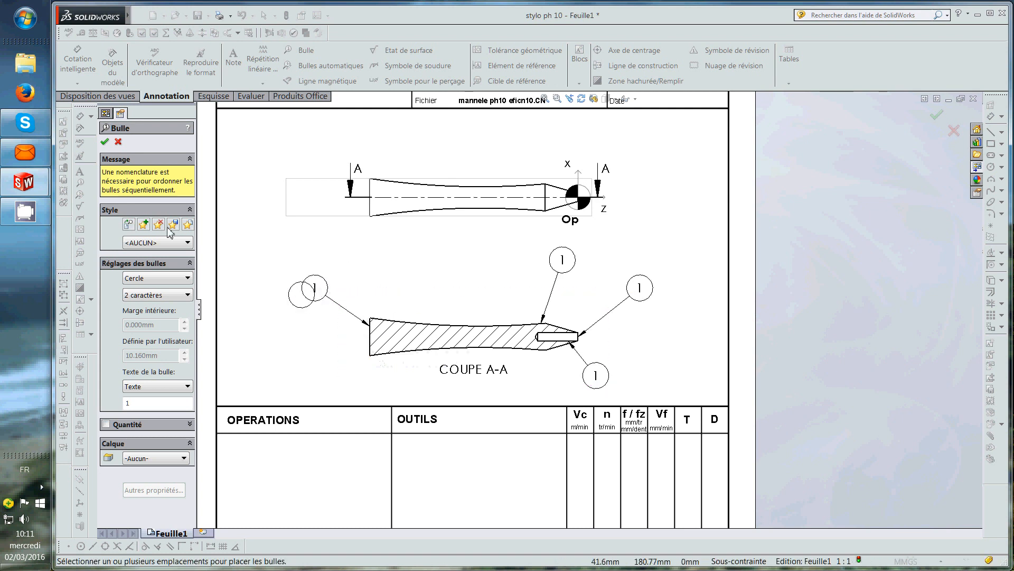
left_click(105, 143)
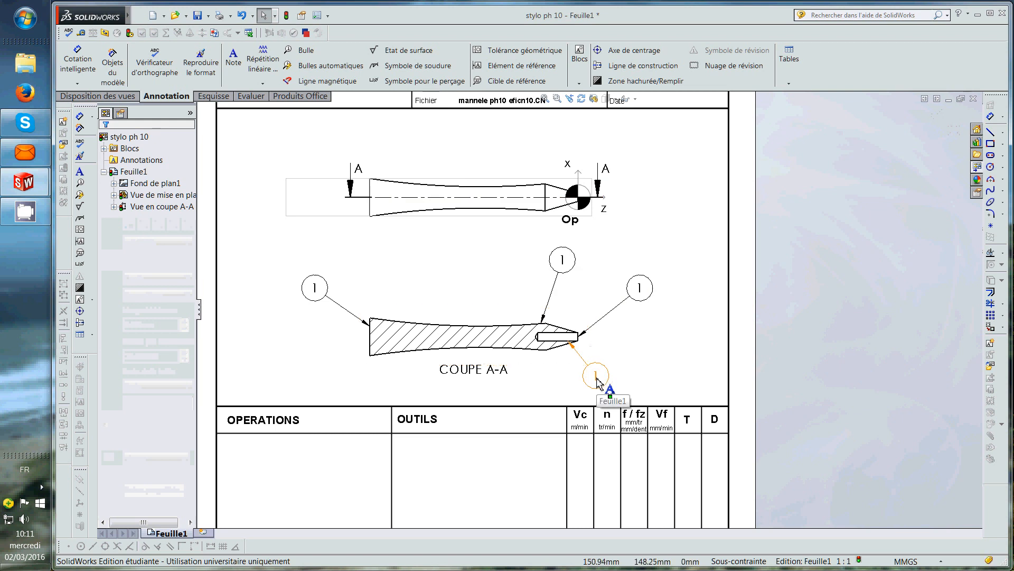
- Change the text of the upper profile's balloon to 2 and of the bore's balloon to 3
left_click(564, 263)
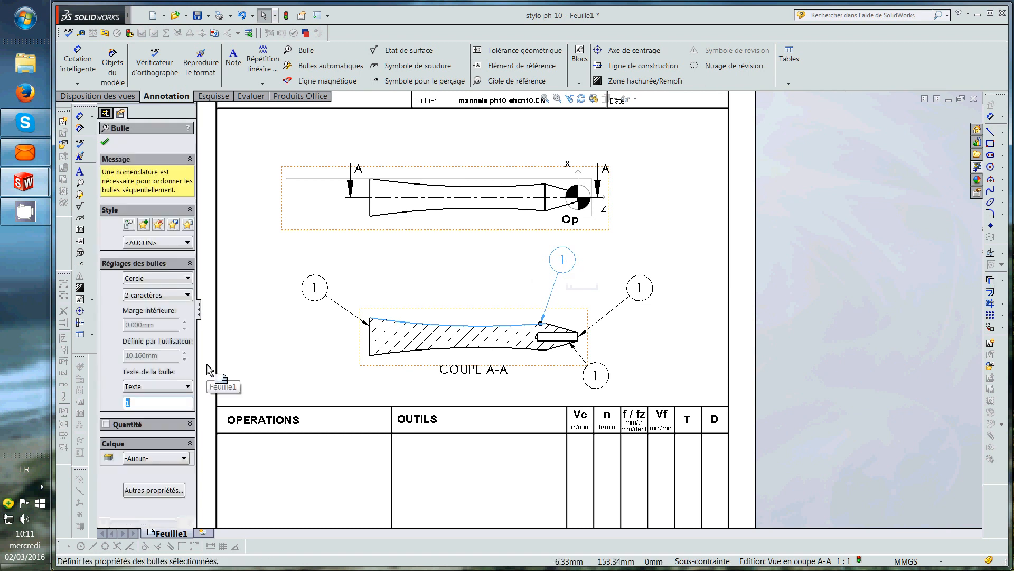
type("2")
double_click(595, 377)
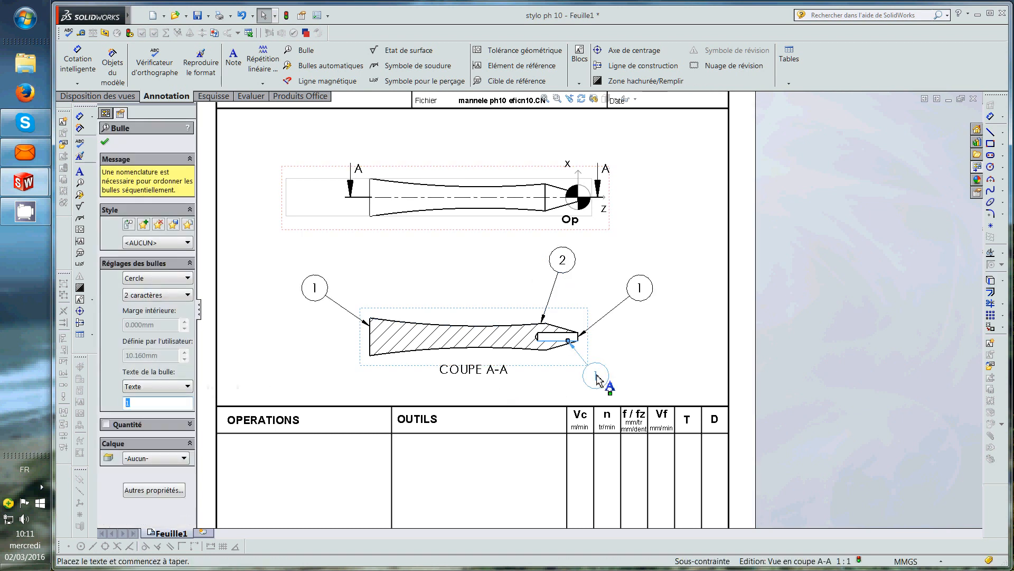
type("3")
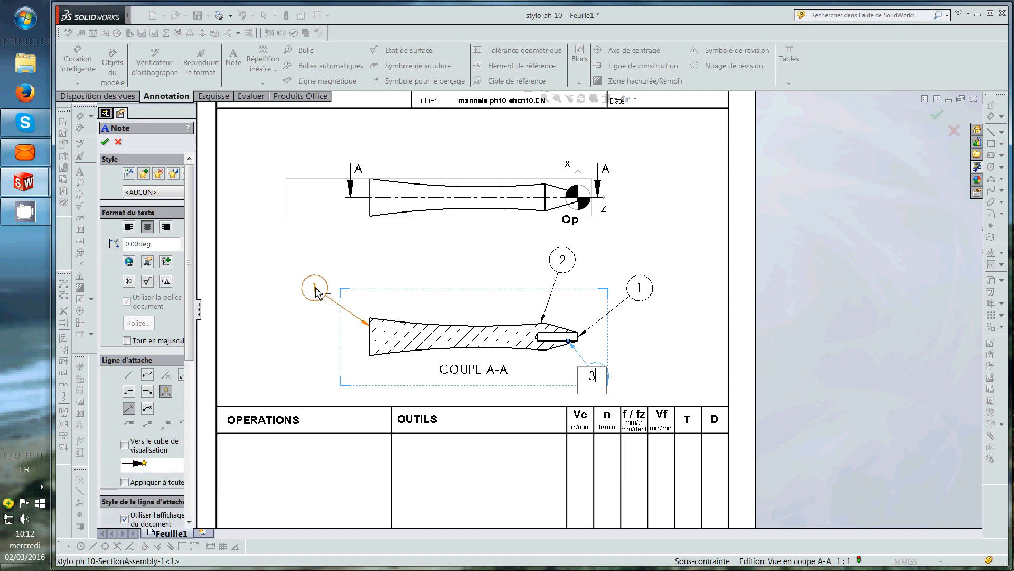
- Correct the bore balloon's text to 3 and change the wide end face's balloon text to 4
key("Return")
key("BackSpace")
key("BackSpace")
type("3")
left_click(299, 233)
double_click(320, 295)
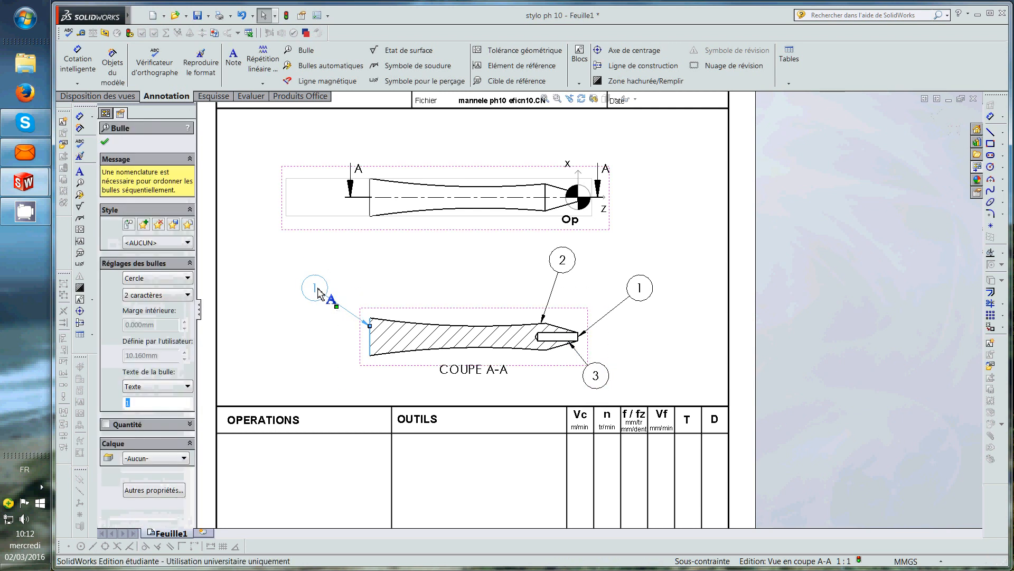
type("4")
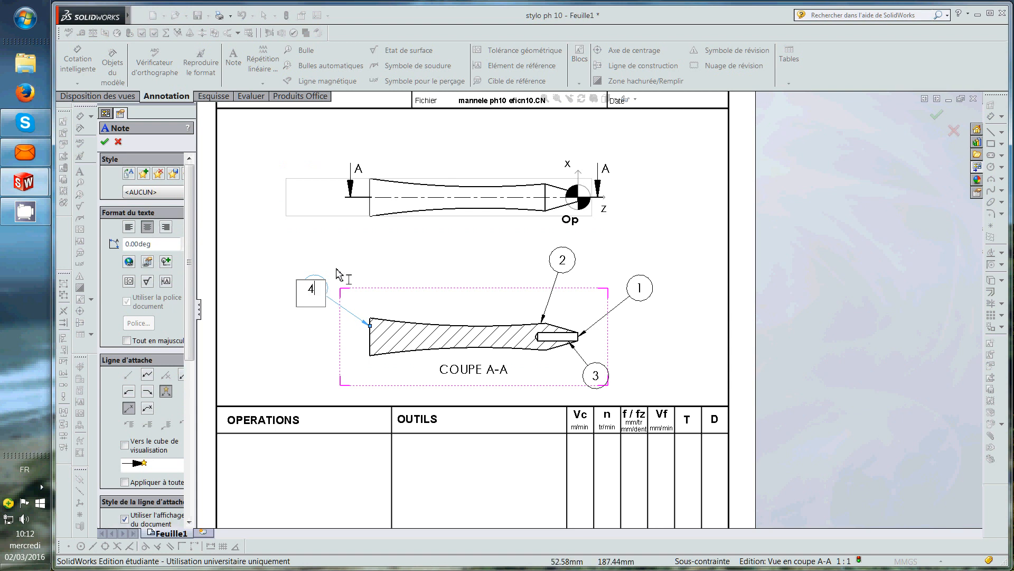
left_click(340, 274)
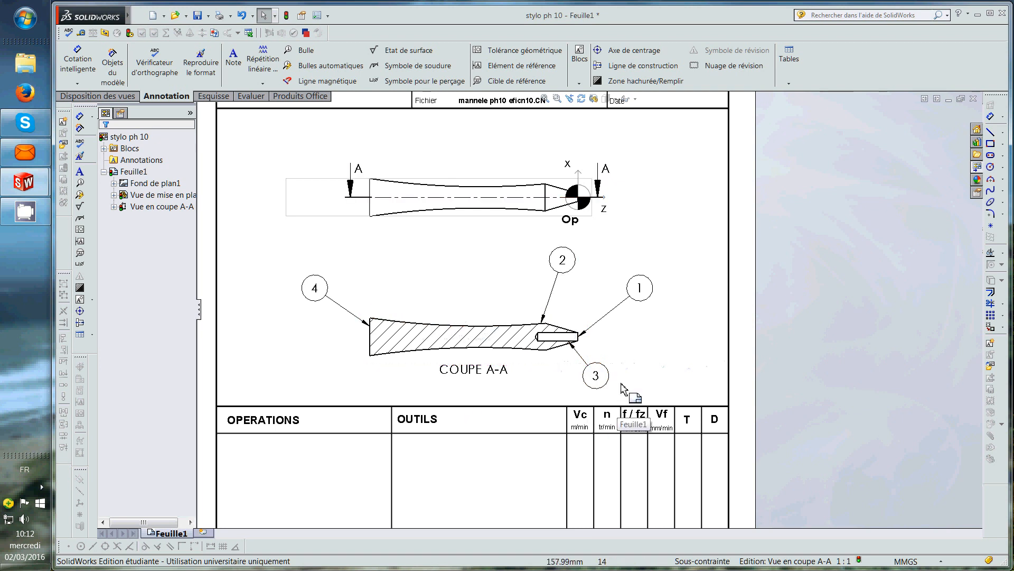
- Add a note reading "Dressage" in the first row of the OPERATIONS column
key("f")
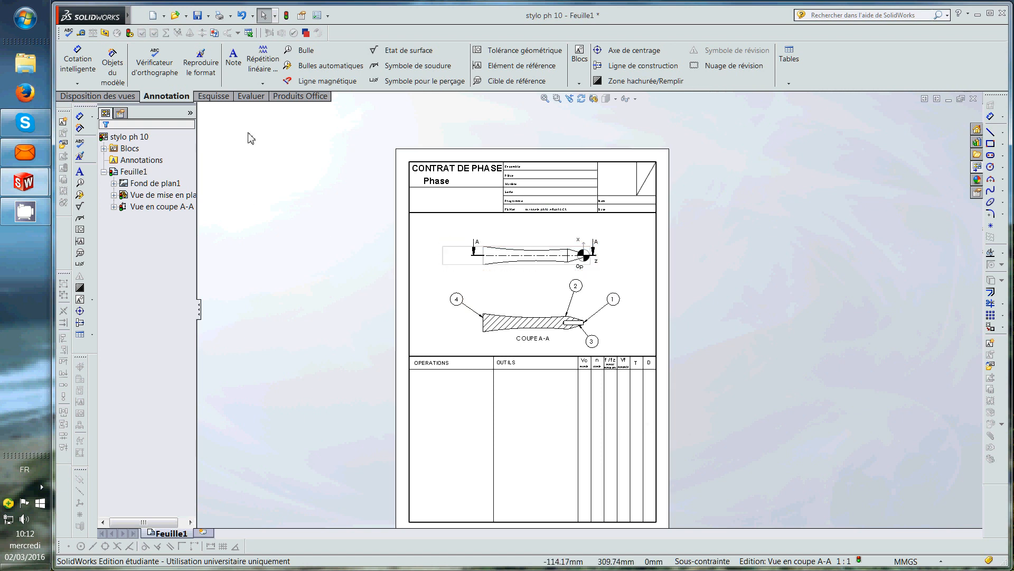
left_click(233, 59)
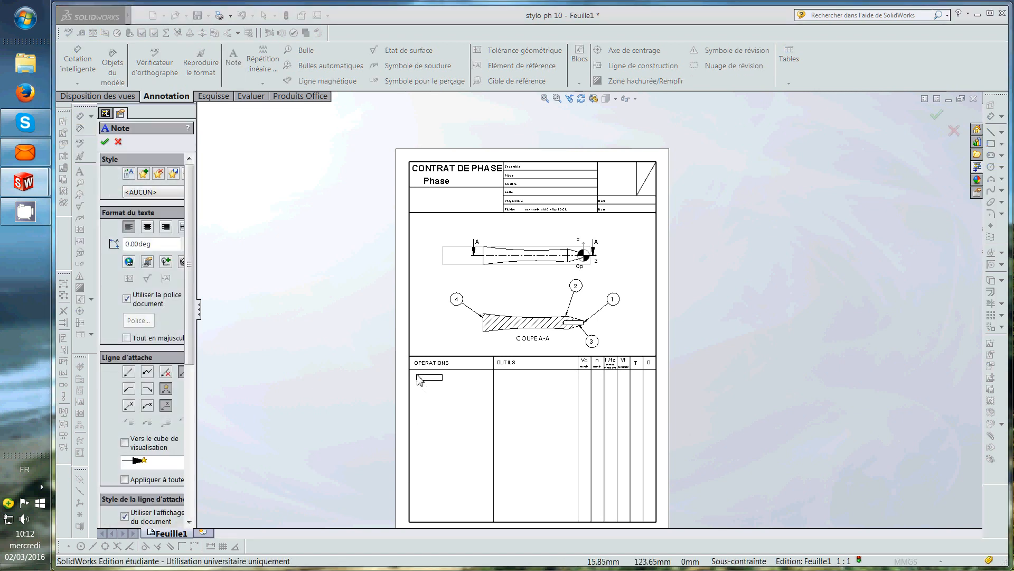
left_click(417, 378)
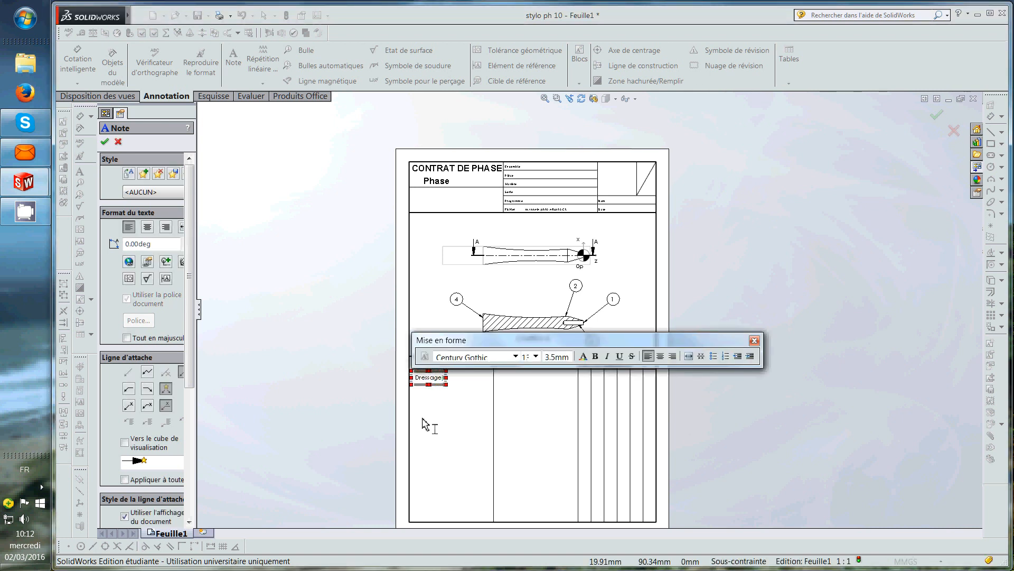
left_click(506, 379)
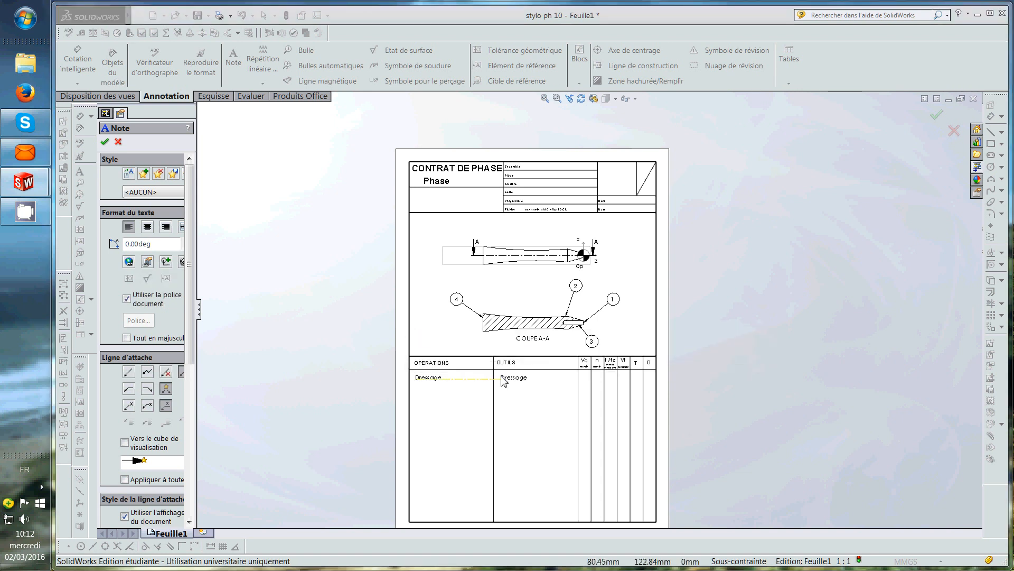
- Place a note reading "outil à charioter dresser" in the OUTILS column, aligned with the Dressage row
left_click(501, 379)
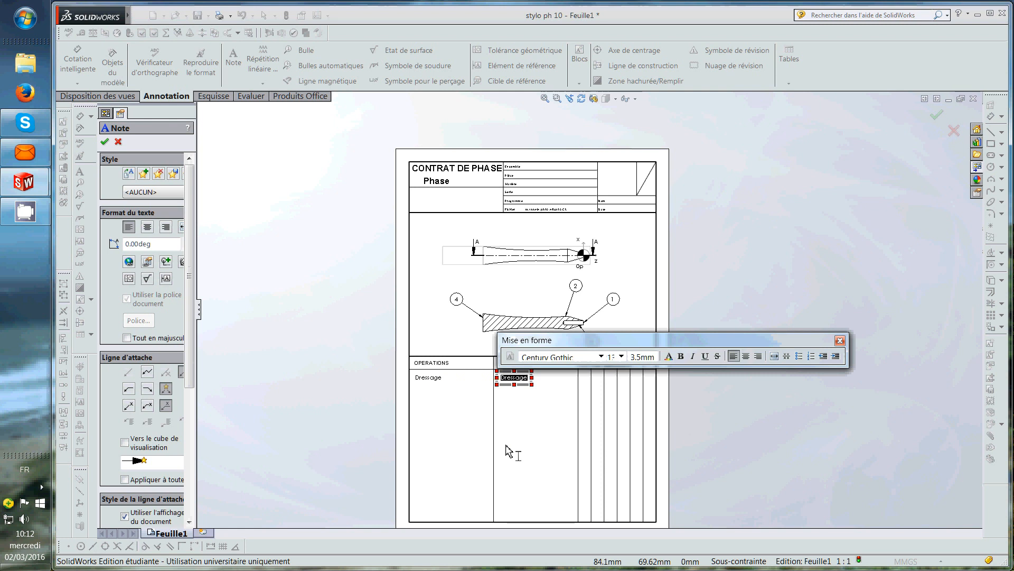
type("outil")
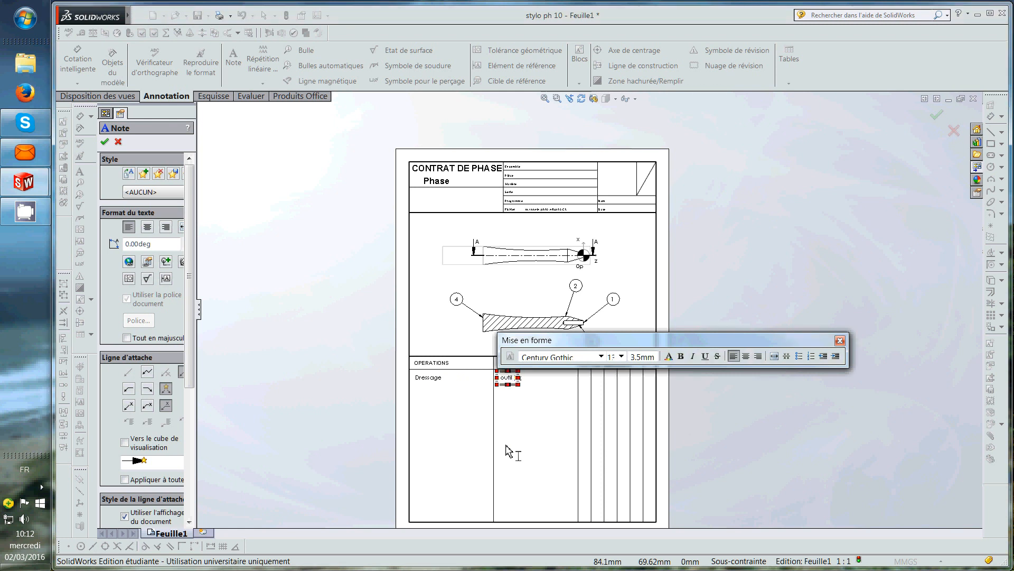
type(" à charioter dresser")
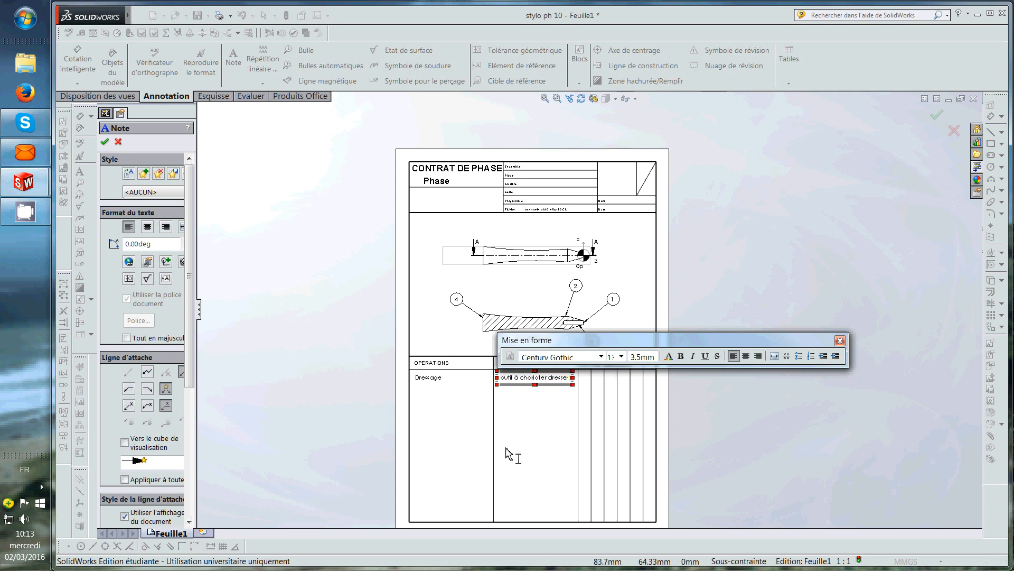
left_click(536, 409)
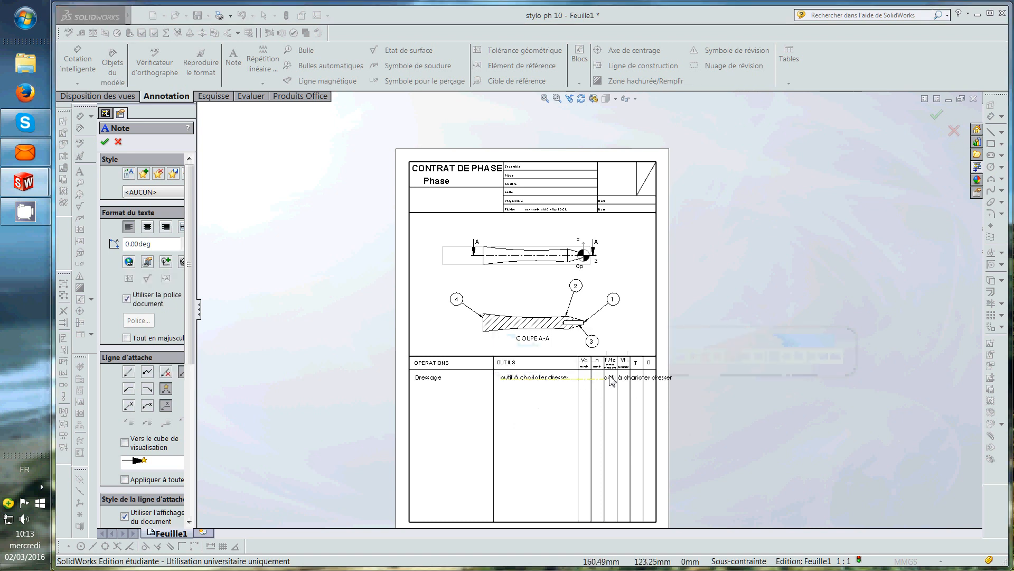
- Place notes with text 1 in the T and D columns of the Dressage row
scroll(634, 378, "down", 3)
scroll(624, 370, "down", 2)
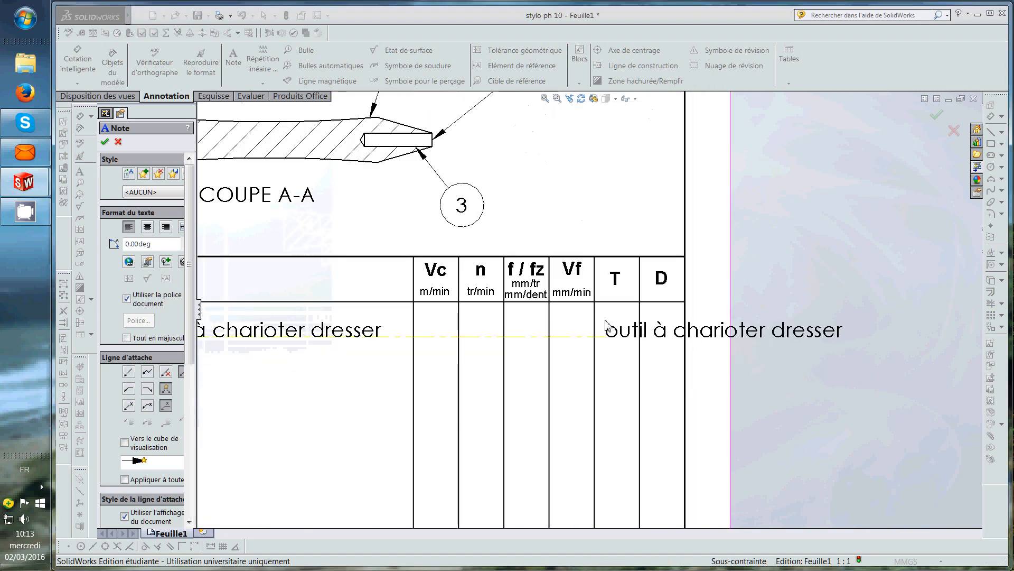
left_click(606, 323)
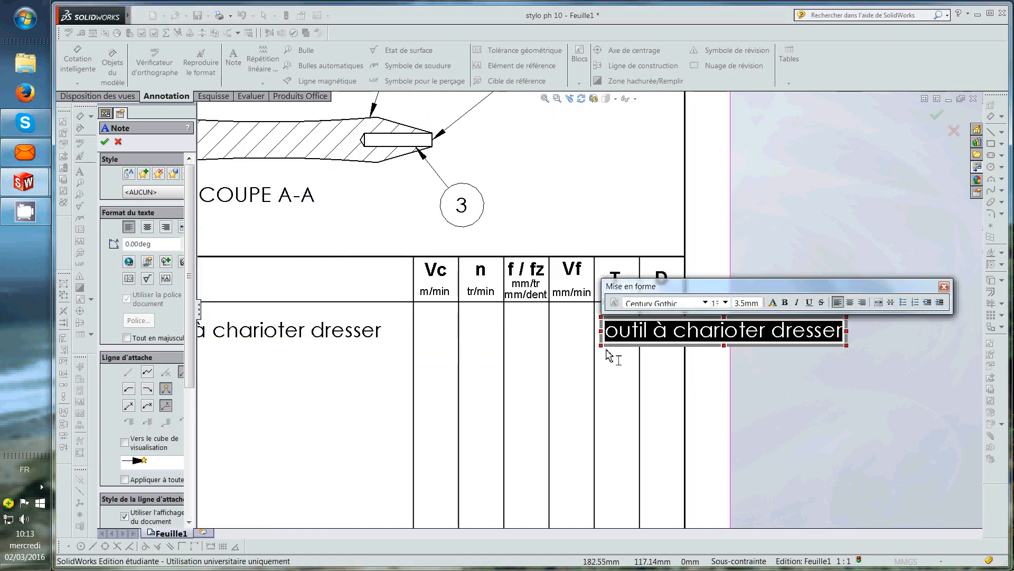
type("1")
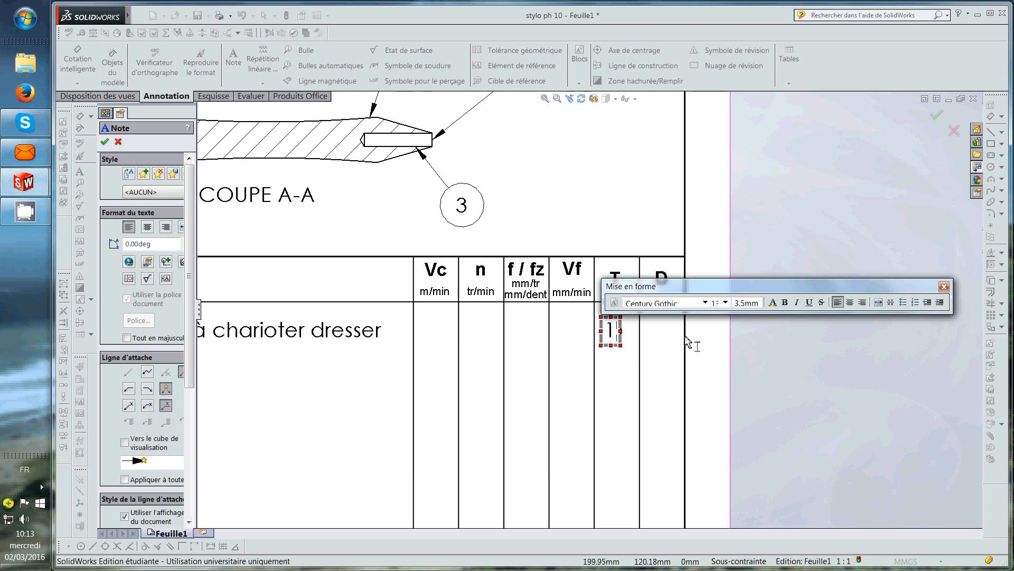
left_click(677, 292)
left_click_drag(678, 292, 632, 428)
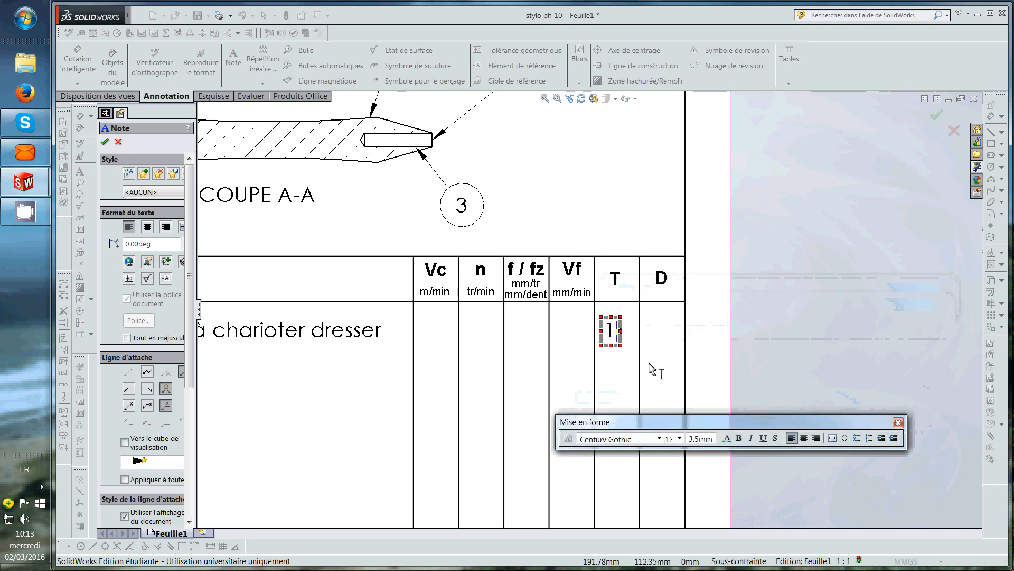
left_click(655, 339)
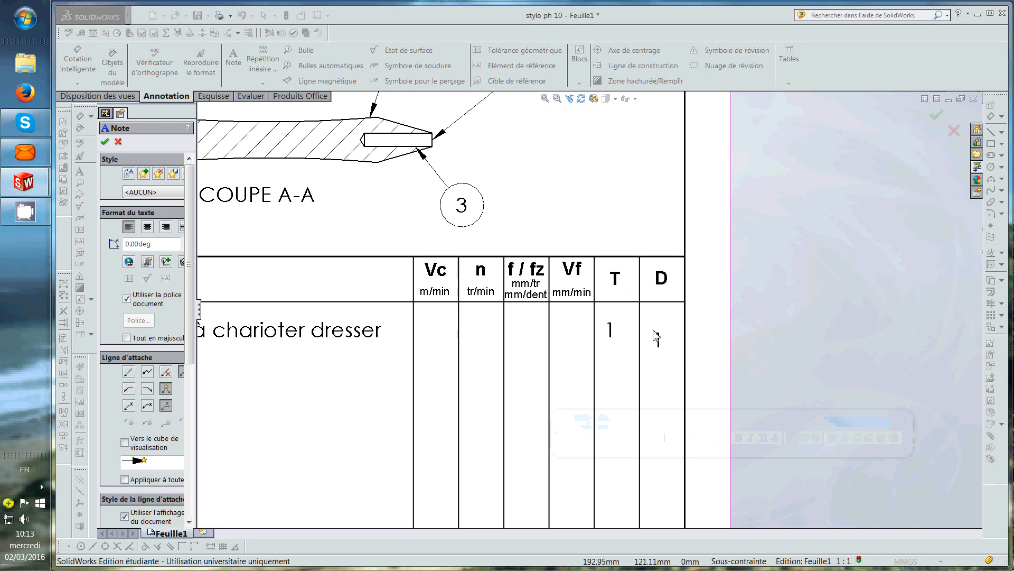
left_click(656, 329)
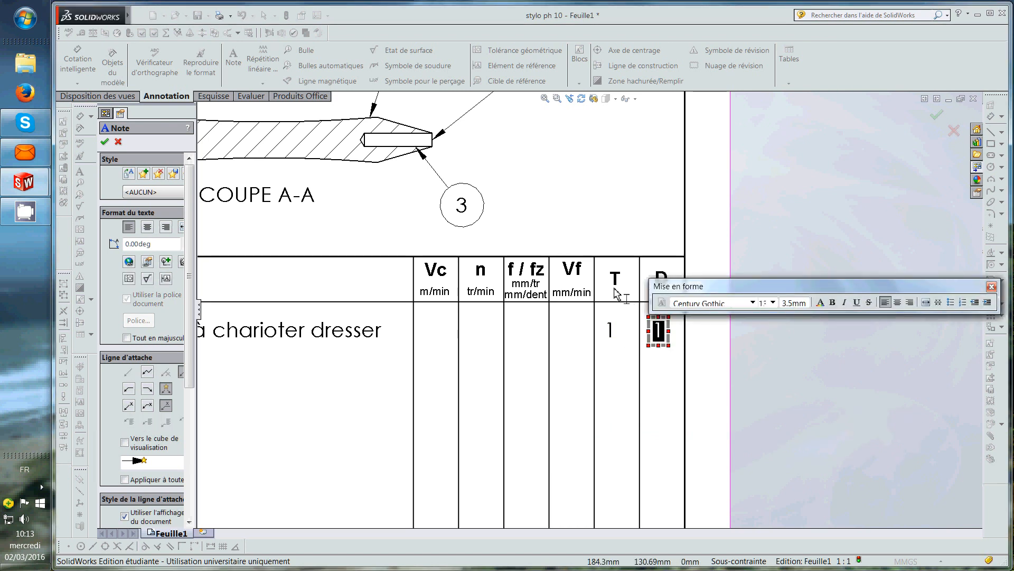
scroll(607, 328, "up", 5)
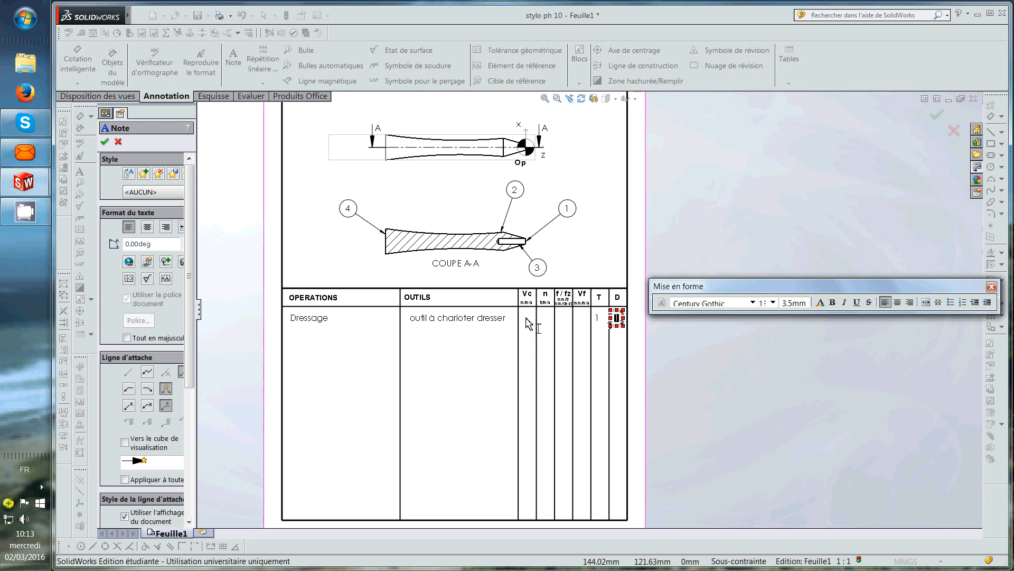
left_click(992, 287)
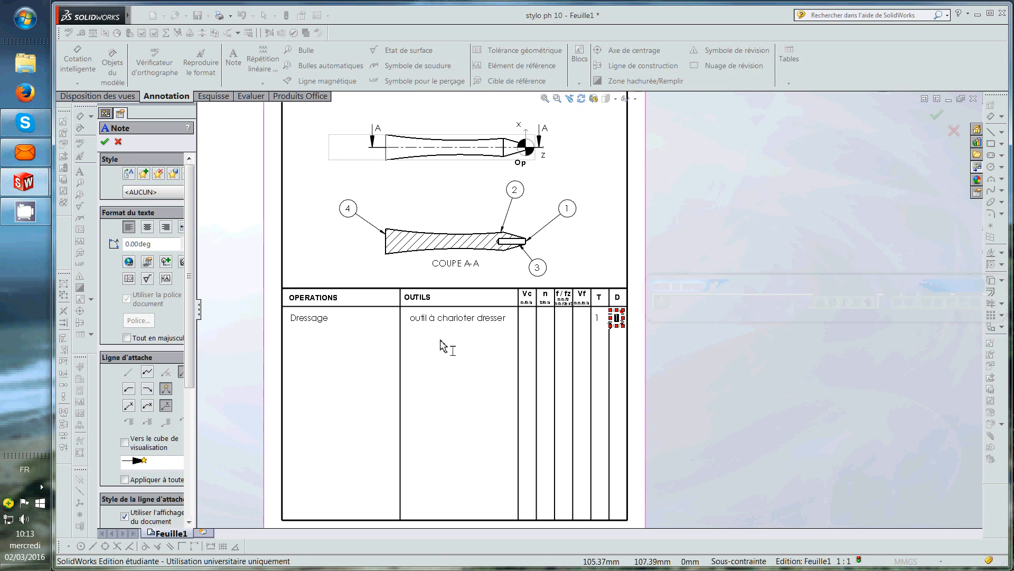
- Change the Dressage note's text to "Dressage 1"
left_click(322, 321)
double_click(323, 322)
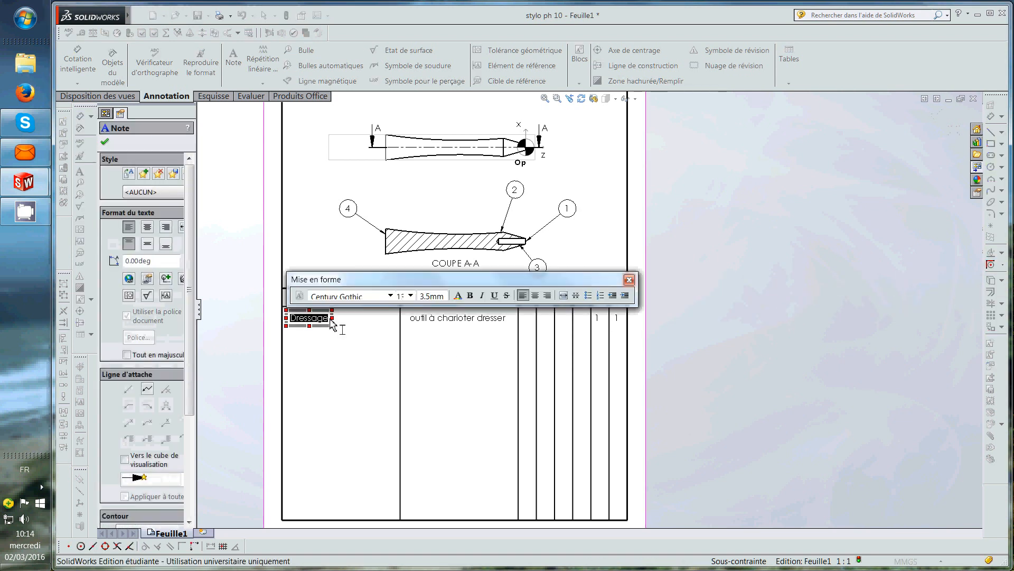
left_click(329, 323)
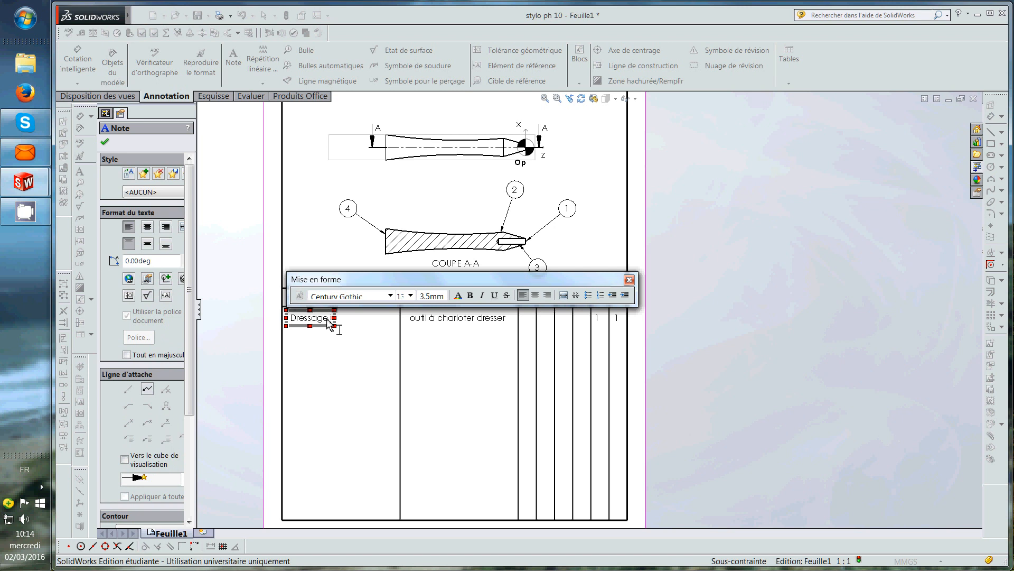
type("1")
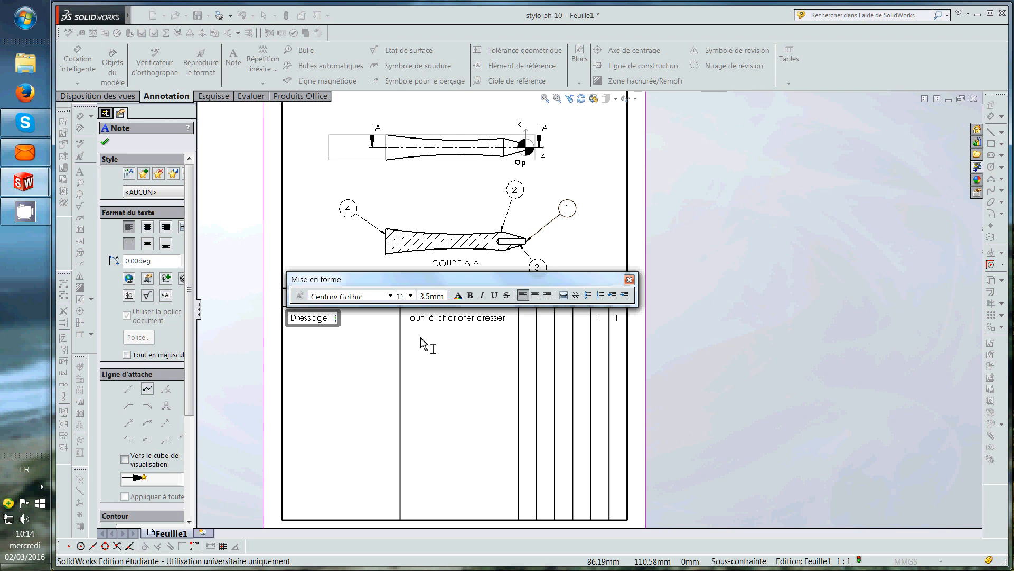
left_click(338, 354)
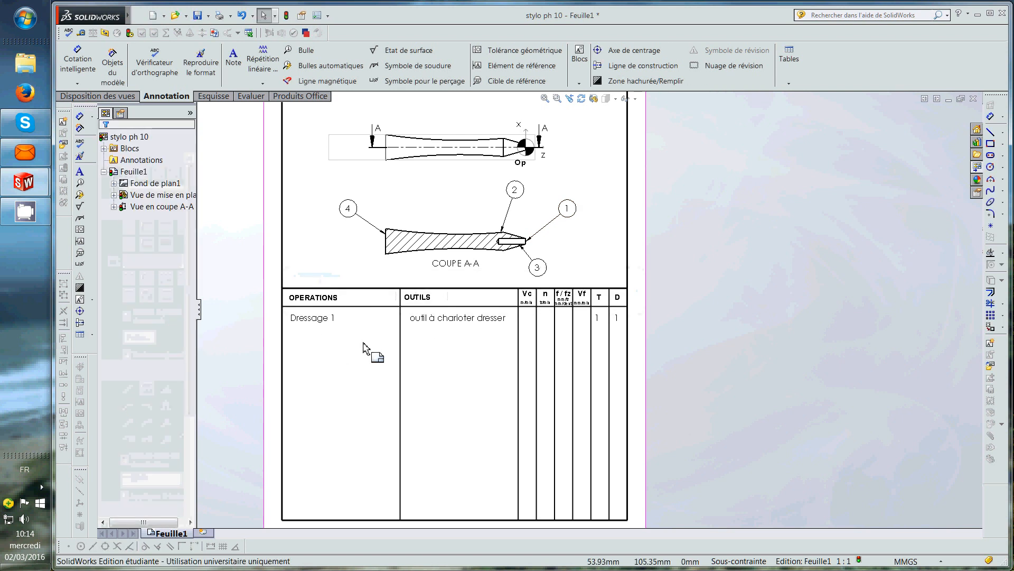
- Add notes Contounage, Pointage, Perçage and Tronçonage below Dressage 1 in the OPERATIONS column
left_click(230, 52)
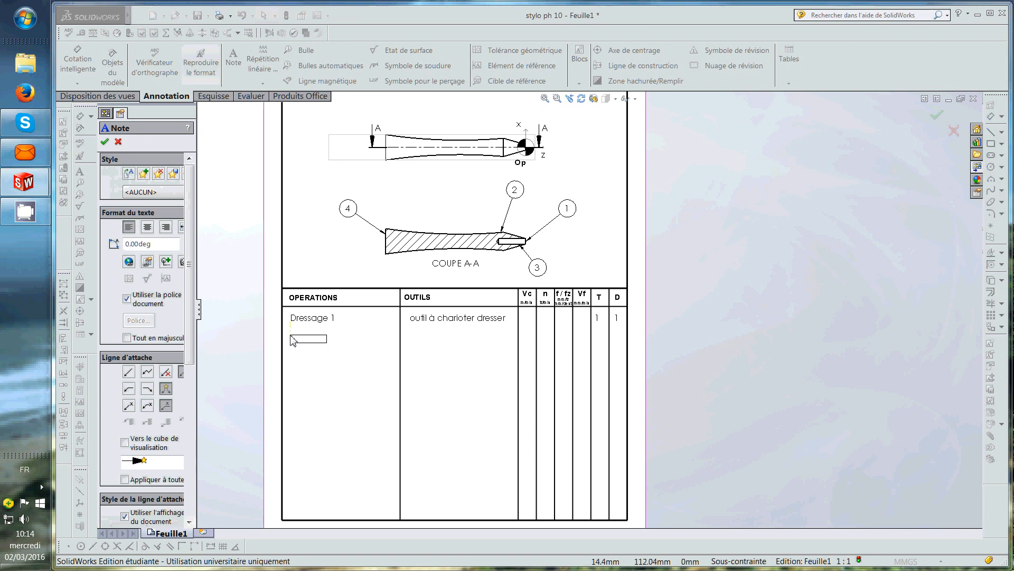
left_click(291, 338)
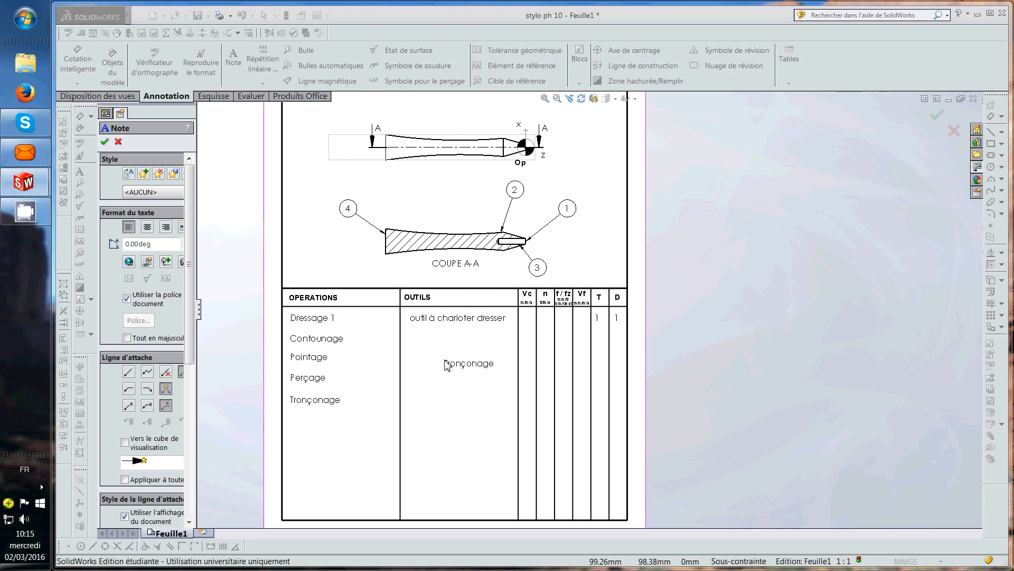
key("Escape")
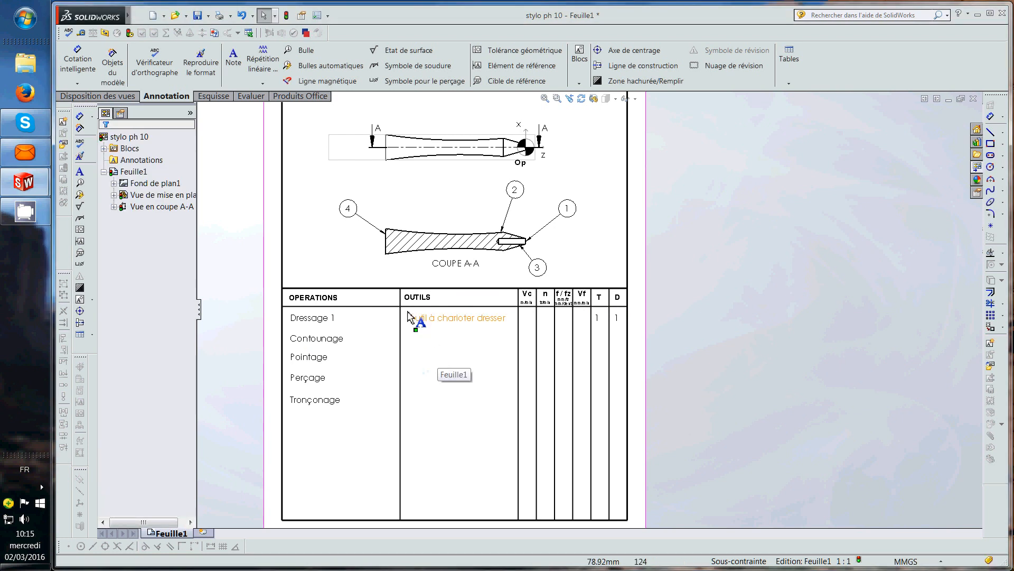
- Copy the tool, T and D notes of the Dressage 1 row together as a set
left_click_drag(402, 317, 472, 320)
right_click(472, 320)
mouse_move(532, 365)
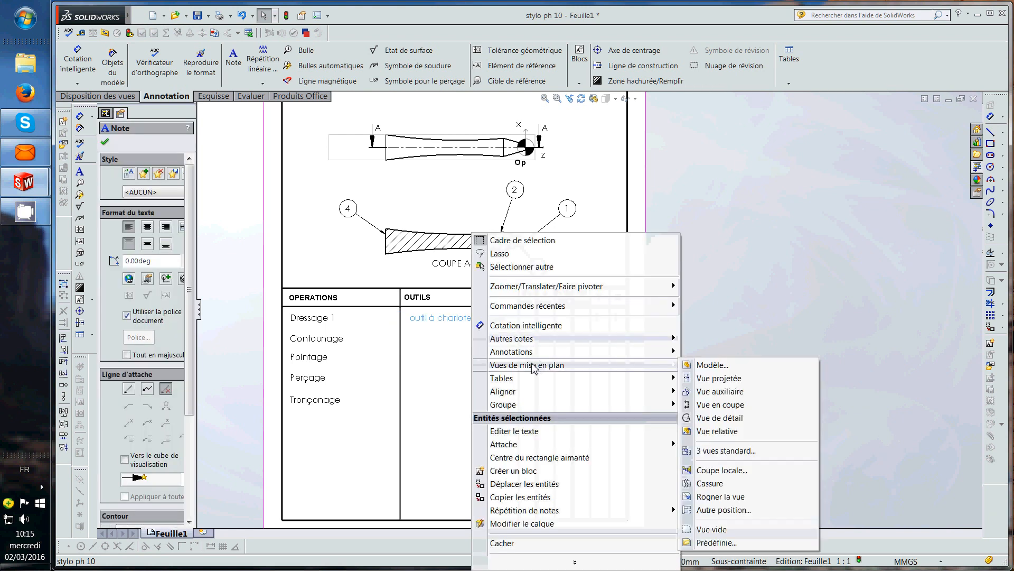
left_click(530, 497)
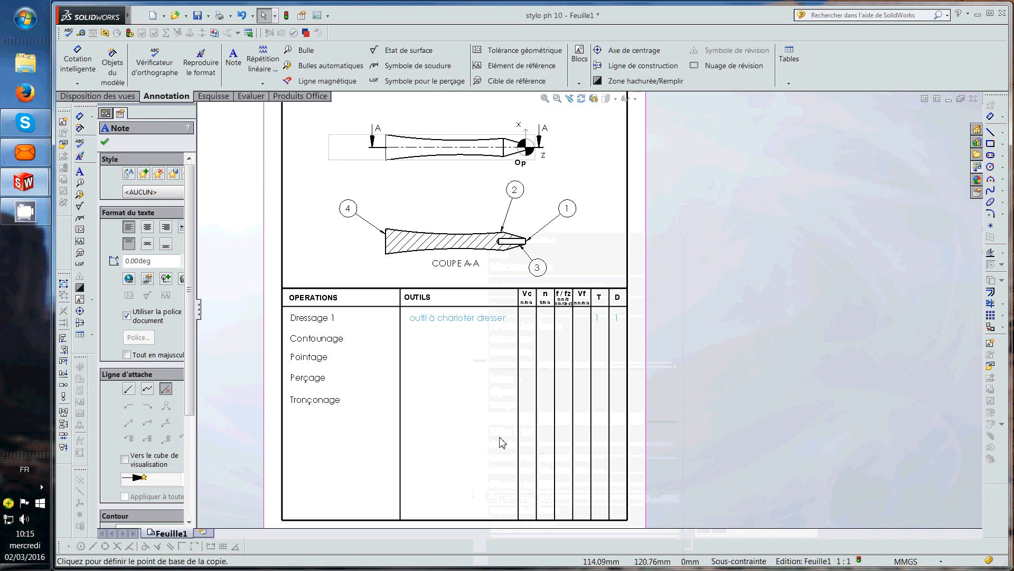
left_click(416, 343)
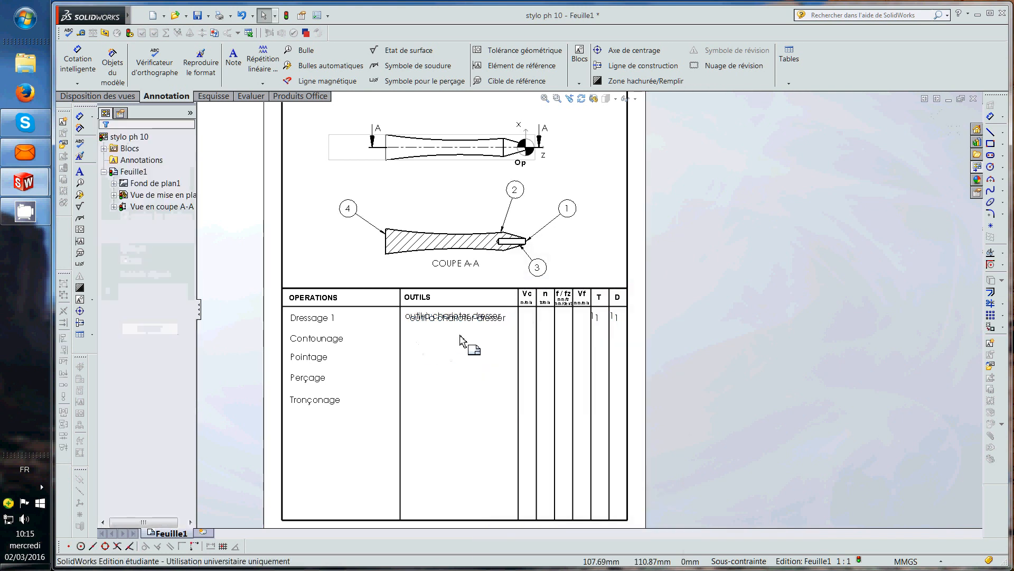
- Move the copied notes to the Contounage row and add tool notes Foret à pointer, Foret D3 and Outil à tronçonner for the remaining operations
scroll(411, 316, "down", 2)
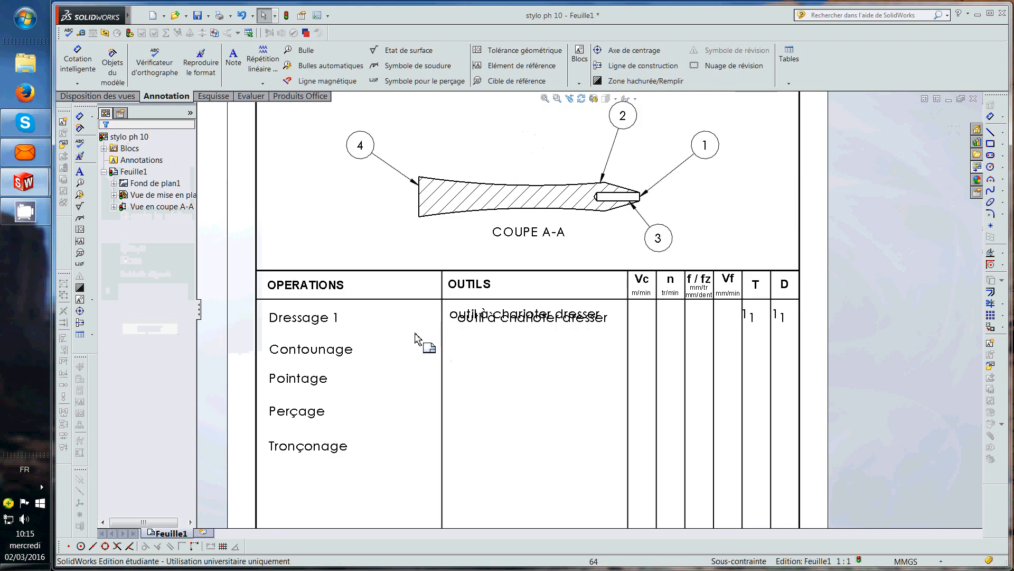
left_click_drag(452, 318, 453, 350)
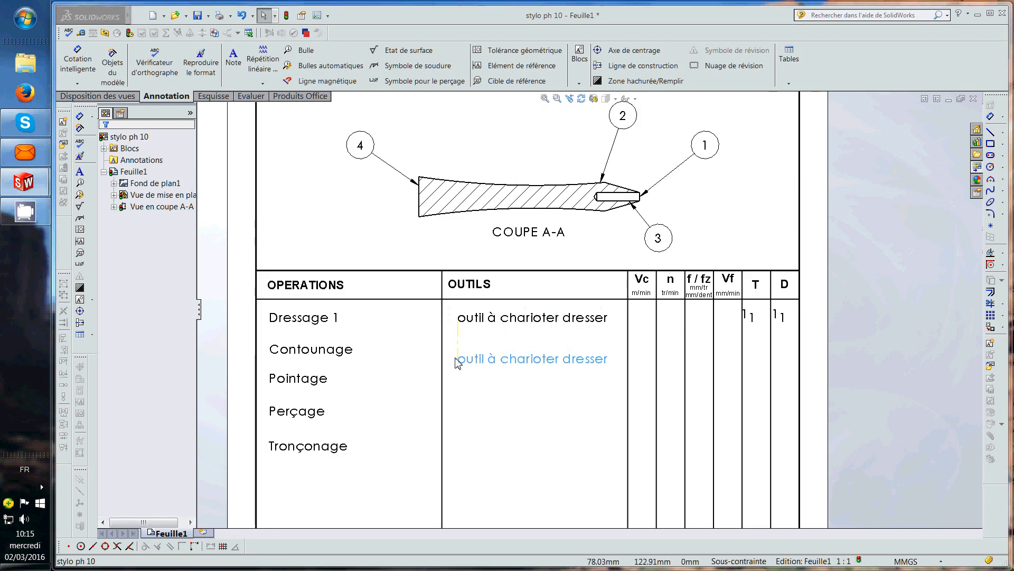
scroll(536, 385, "up", 3)
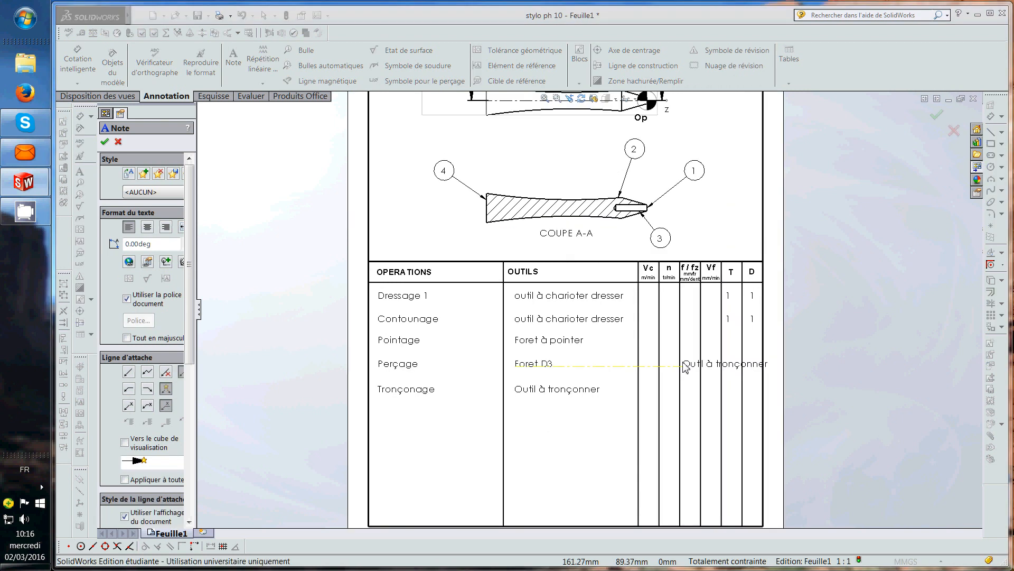
- Add a note reading 10 beside the Phase heading in the title block
scroll(685, 365, "up", 2)
scroll(622, 288, "up", 2)
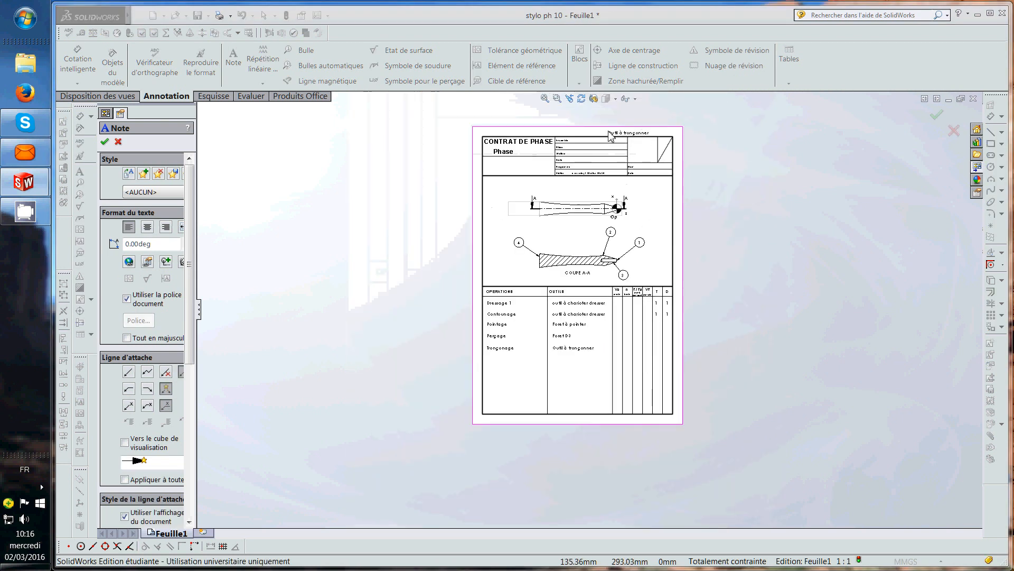
scroll(611, 137, "down", 2)
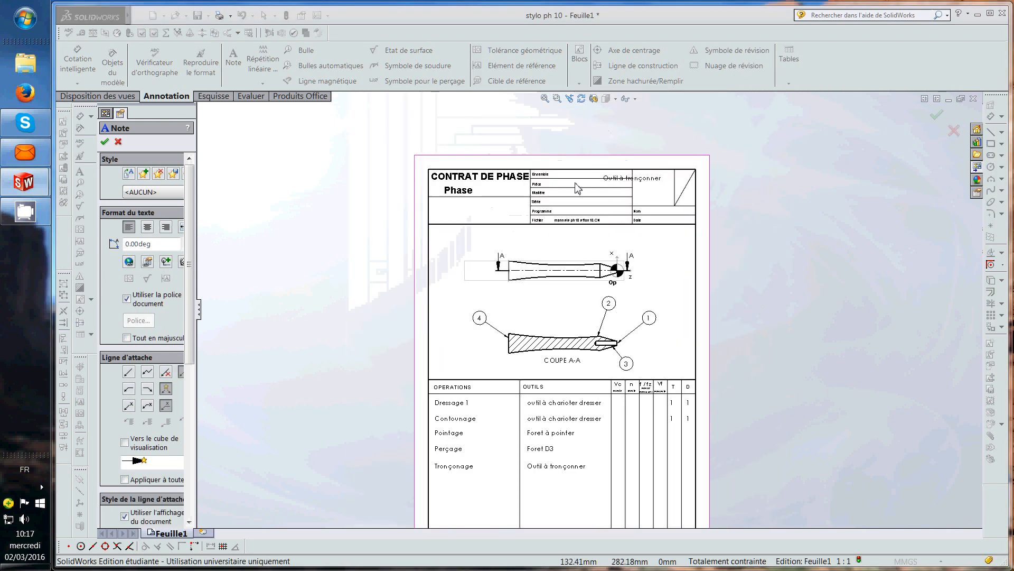
scroll(507, 217, "down", 3)
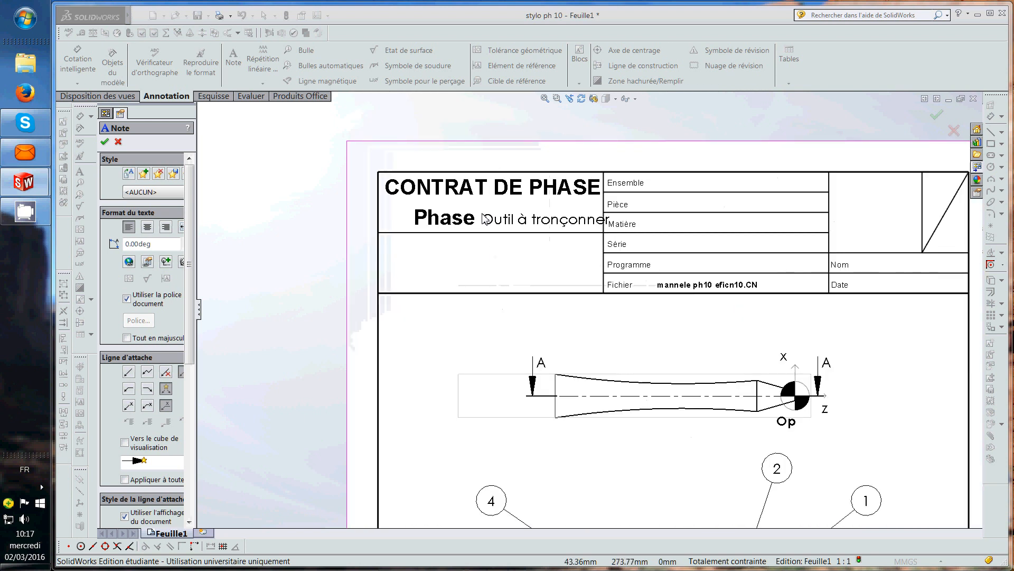
left_click(484, 219)
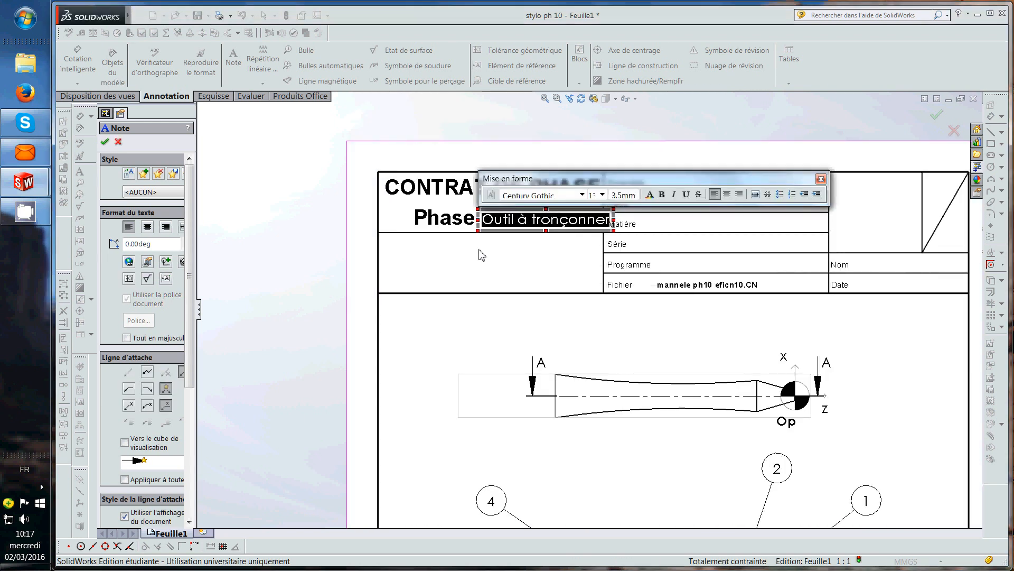
type("10")
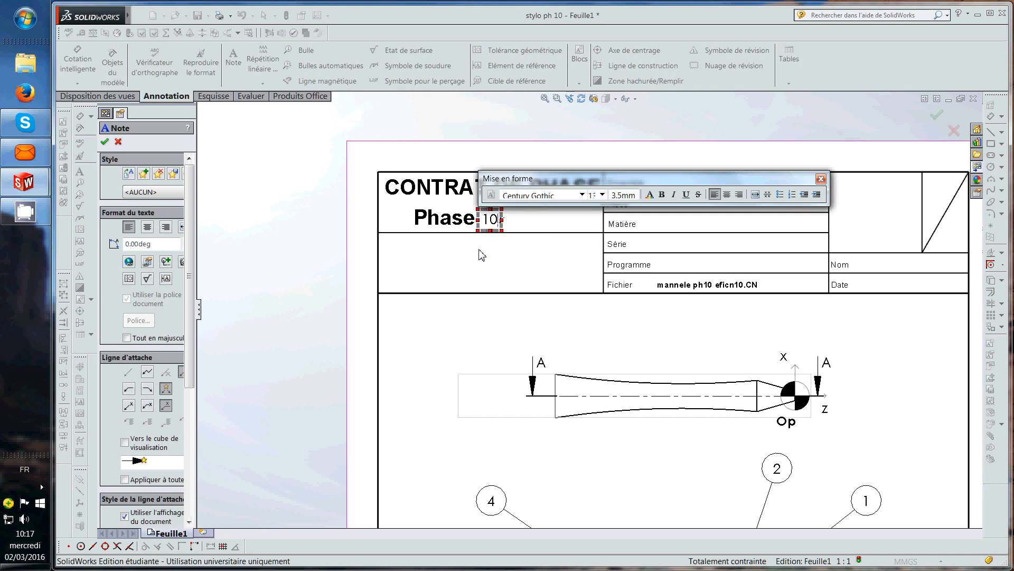
scroll(555, 267, "down", 2)
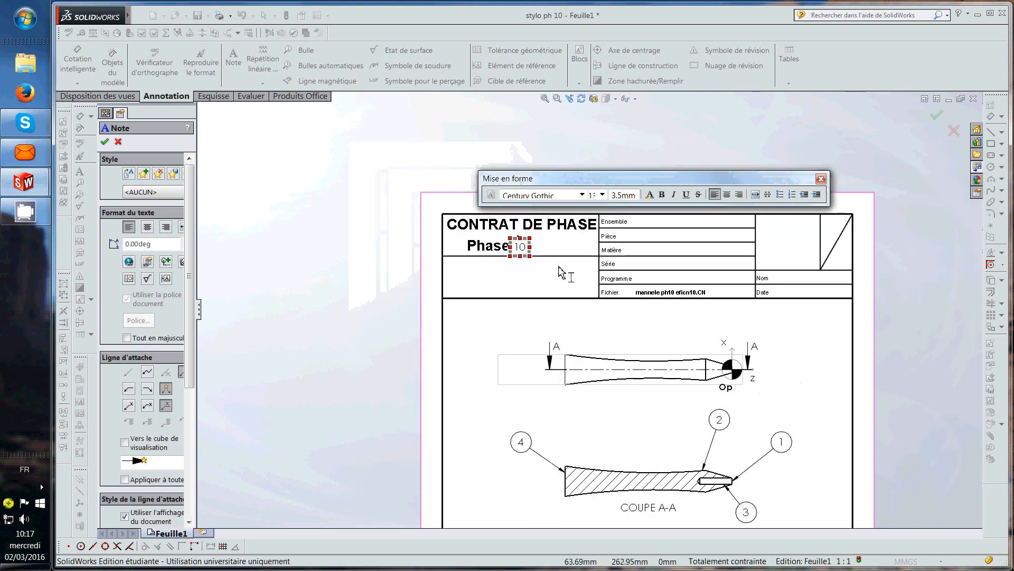
left_click(637, 241)
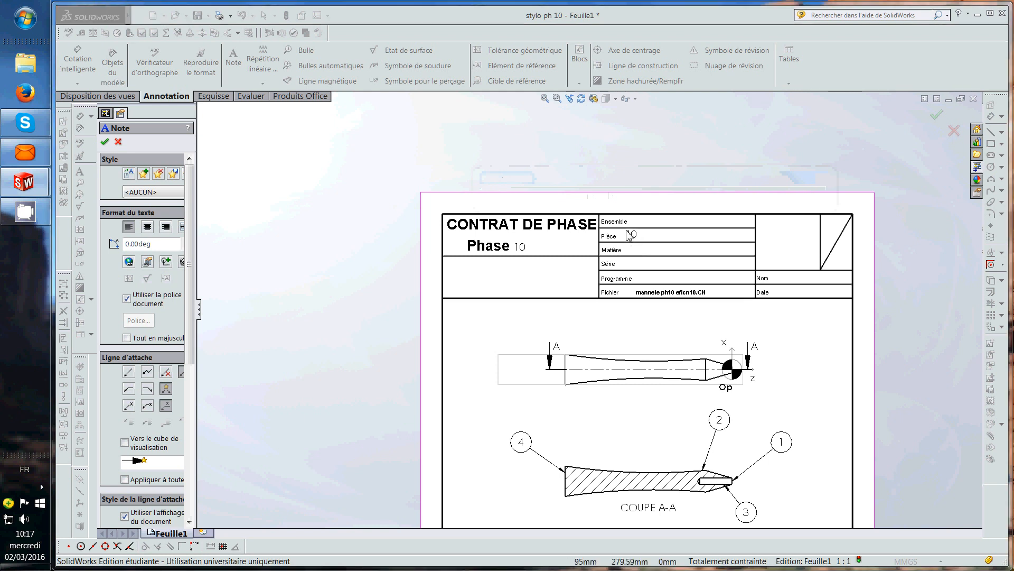
- Fill the title block with the note Avant stylo for Pièce and the note Stylo for Ensemble
left_click(629, 235)
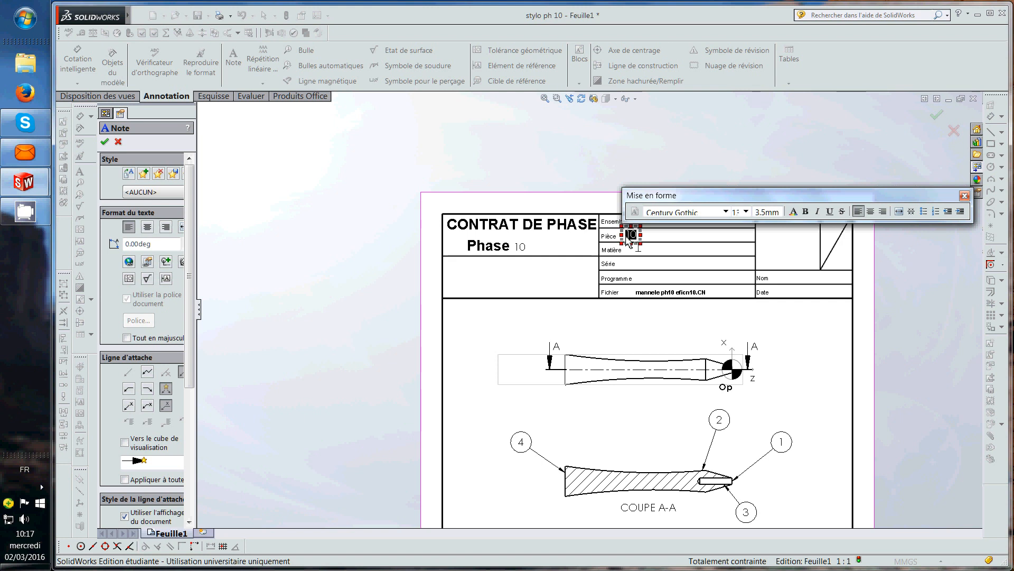
type("Avant")
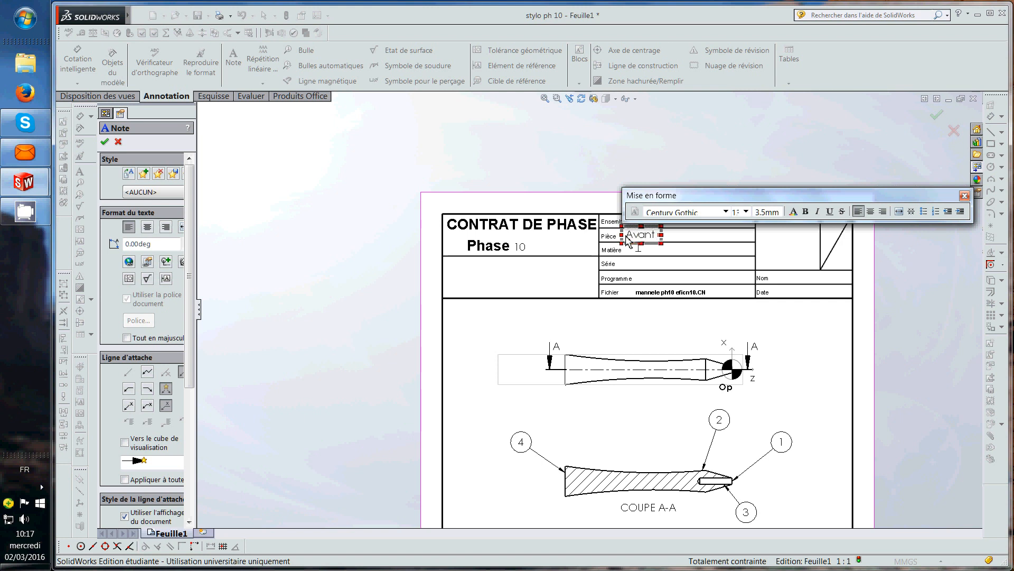
type(" stylo")
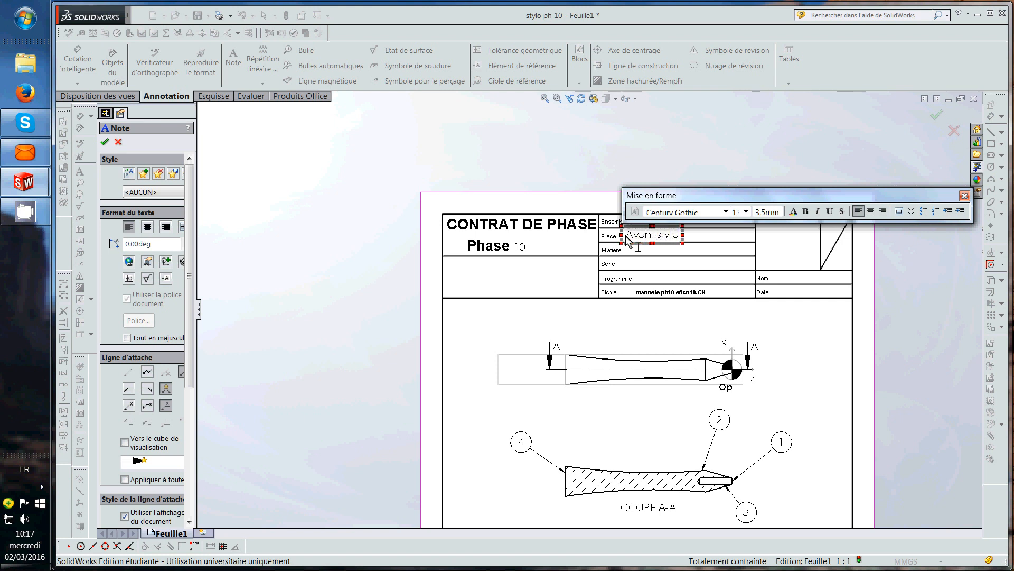
scroll(620, 238, "up", 2)
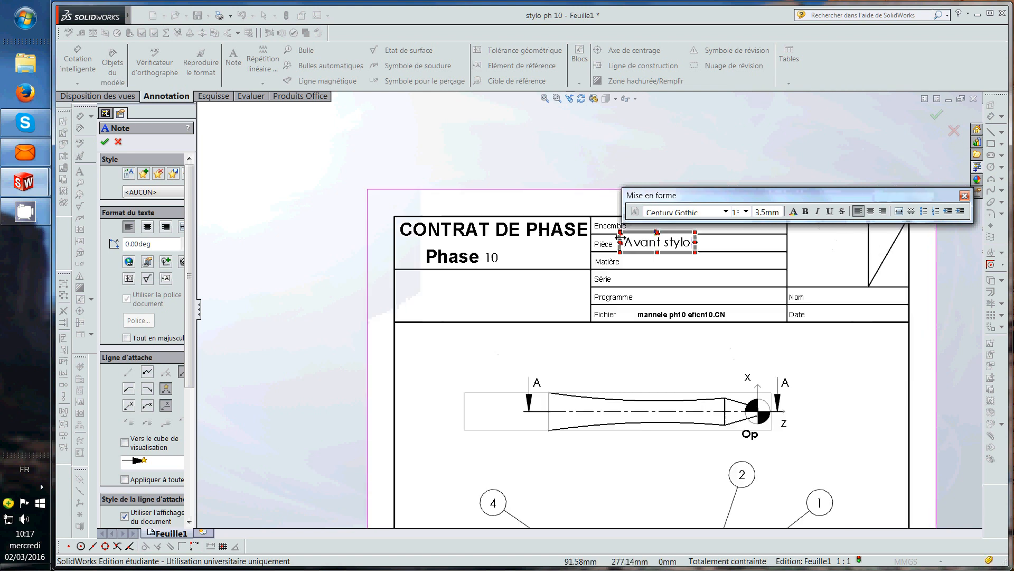
left_click(640, 230)
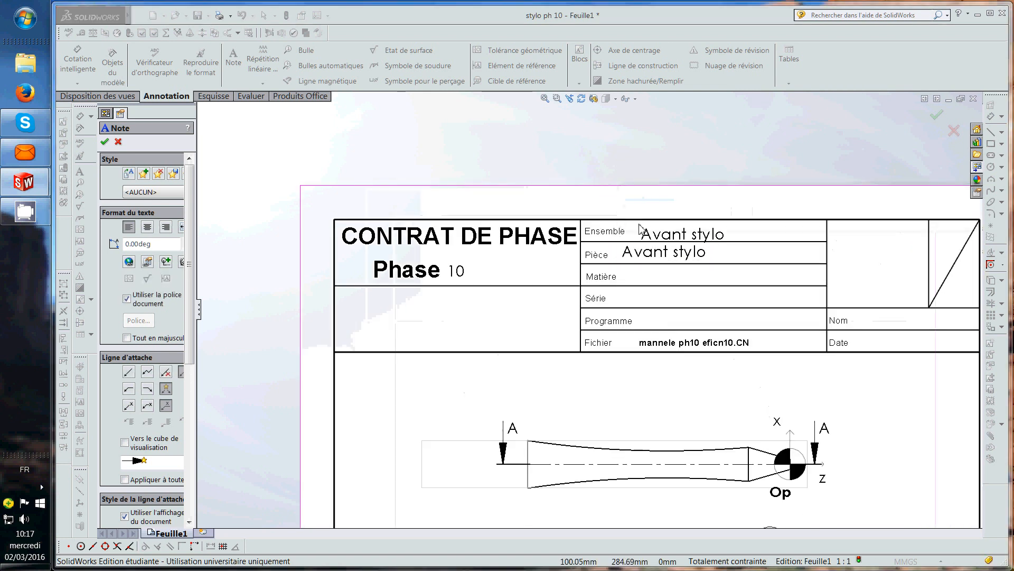
left_click(638, 229)
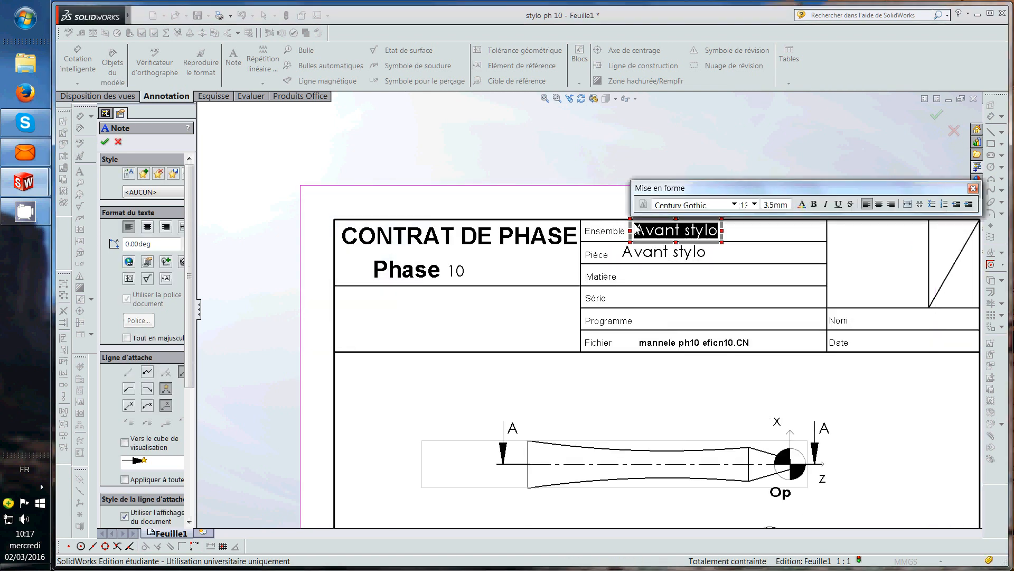
type("Stylo")
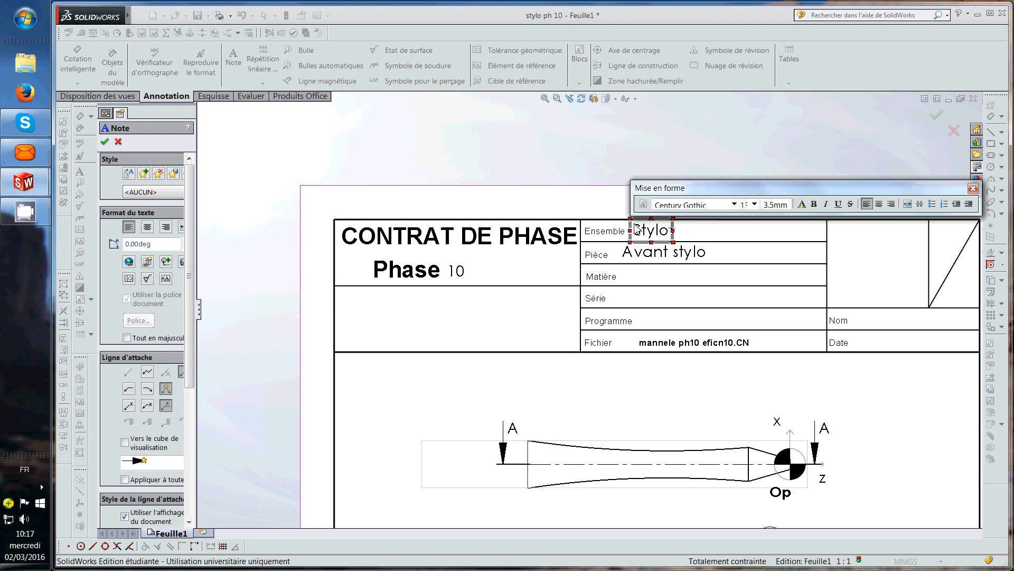
left_click(649, 283)
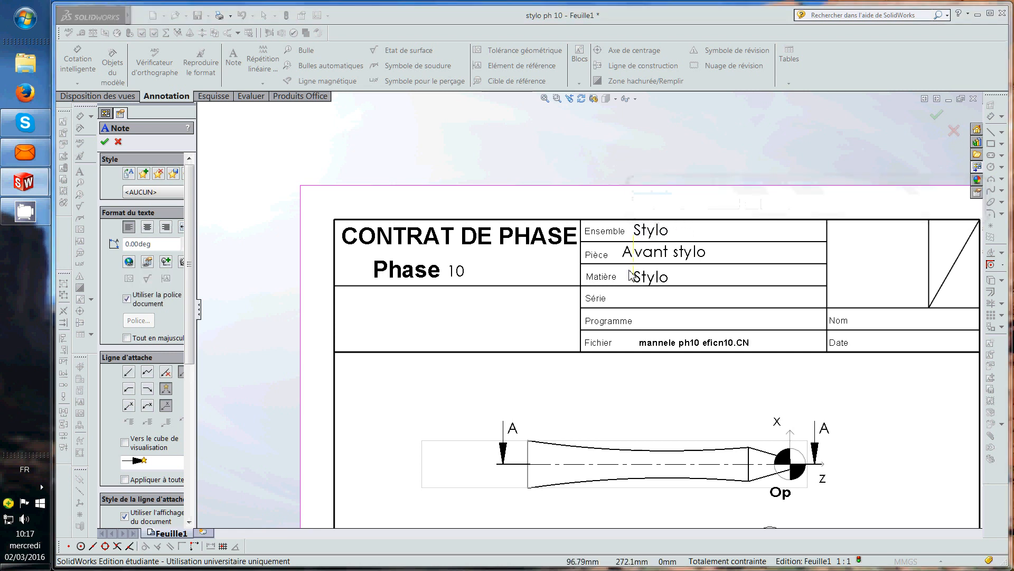
- Add the note Aluminium in the Matière row of the title block
left_click(632, 276)
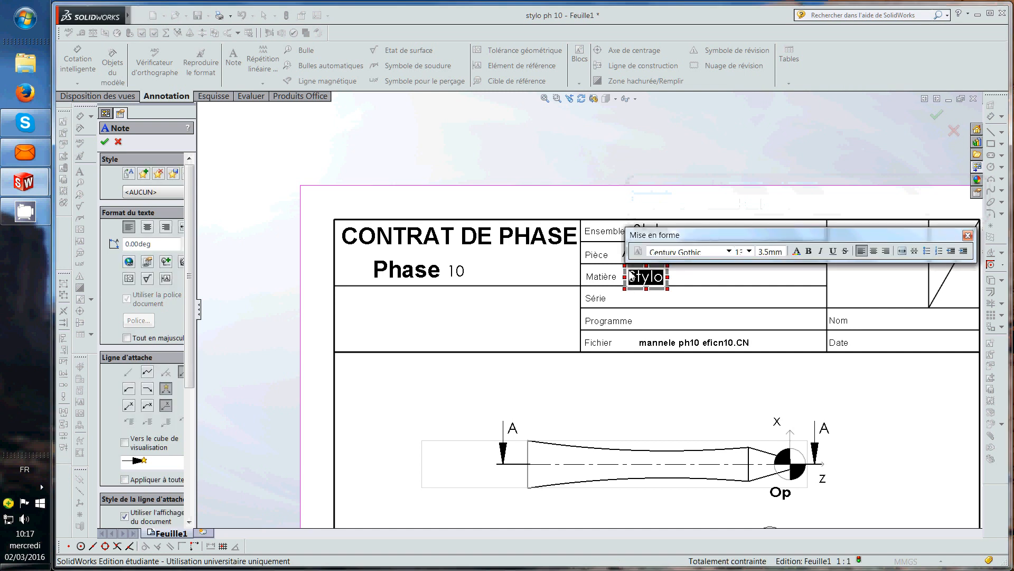
type("Alumin")
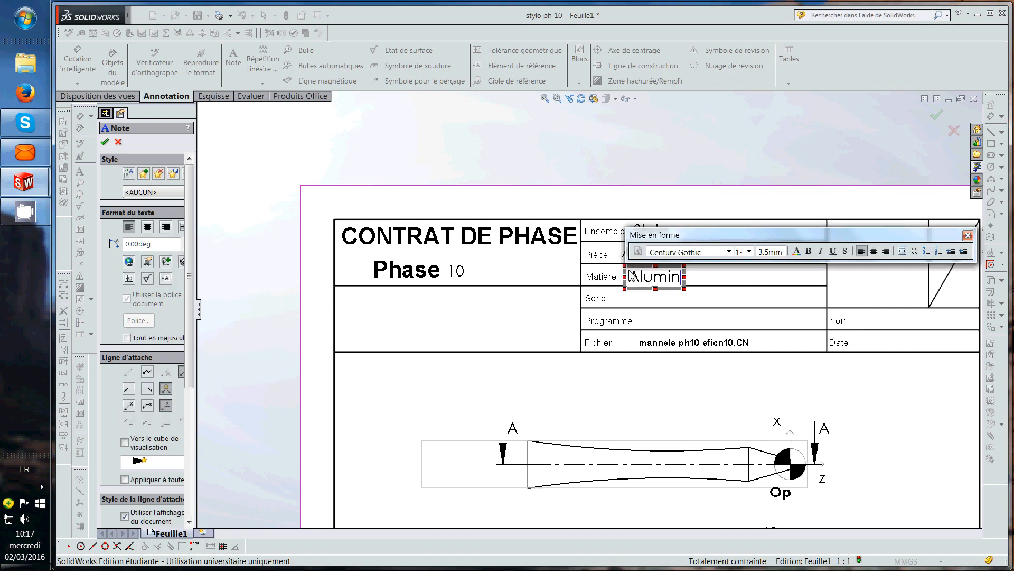
type("ium")
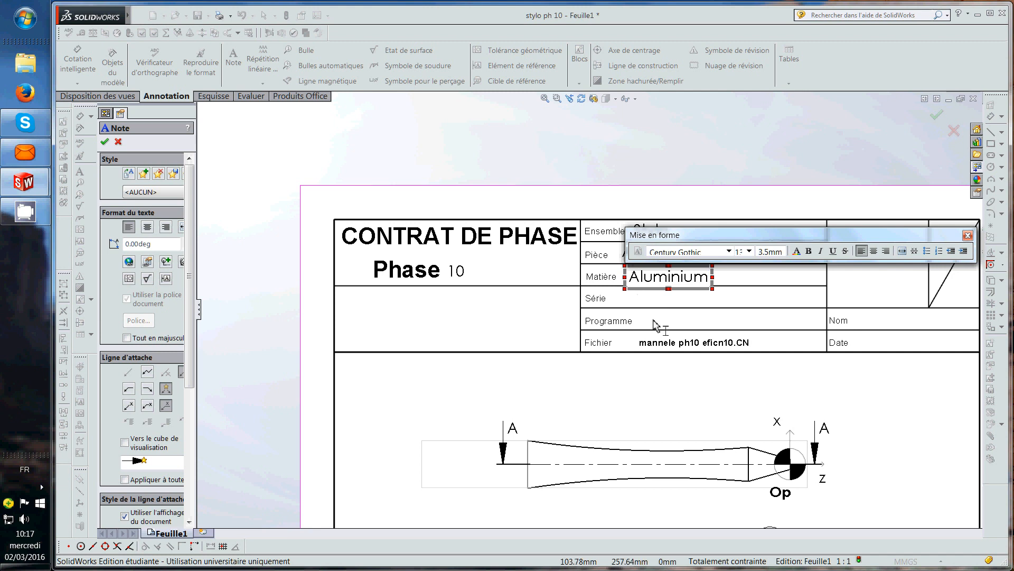
key("Escape")
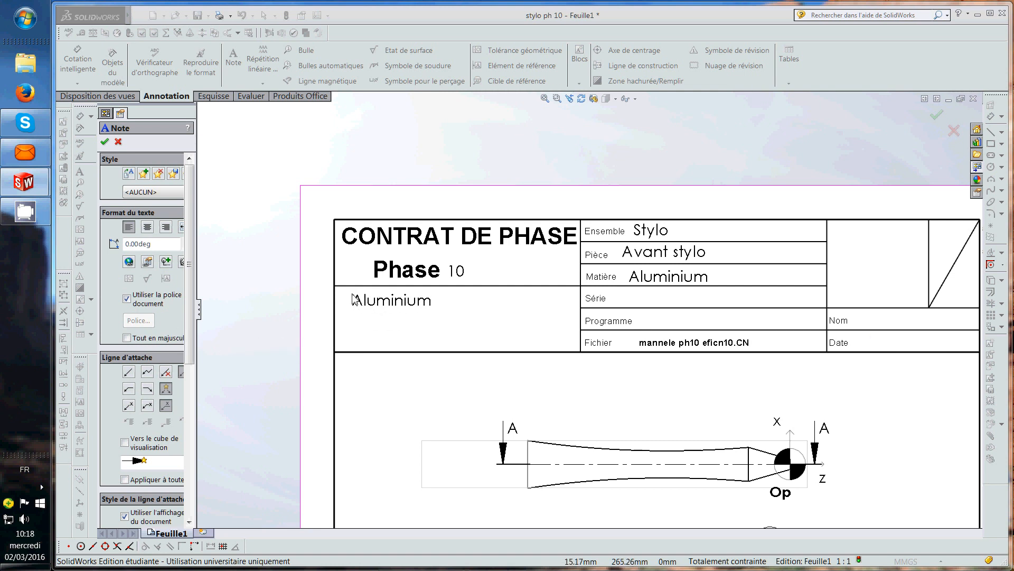
- Add the notes pref and dec side by side in the empty cell below the Phase heading, and end note placement
left_click(352, 297)
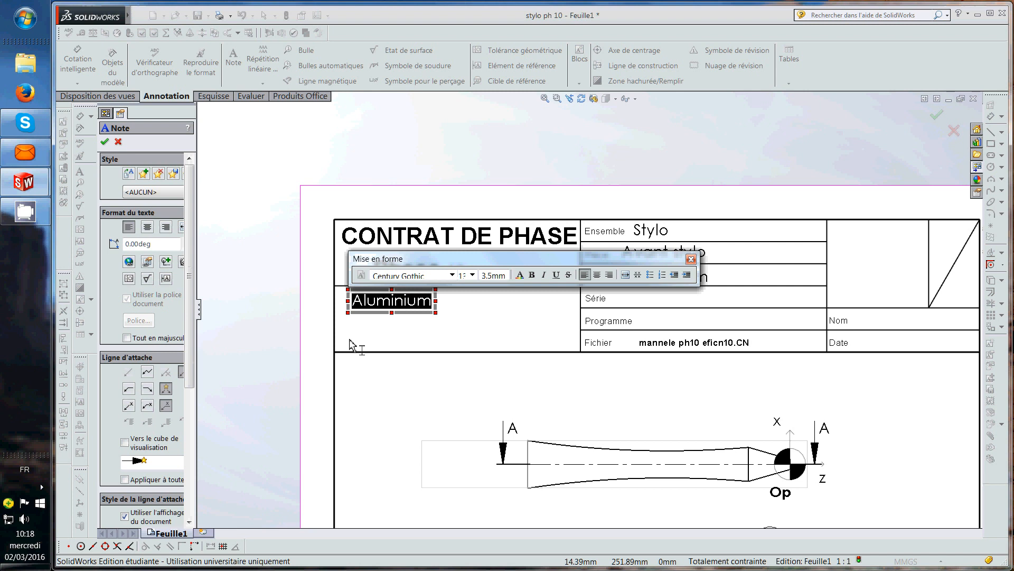
type("prefo")
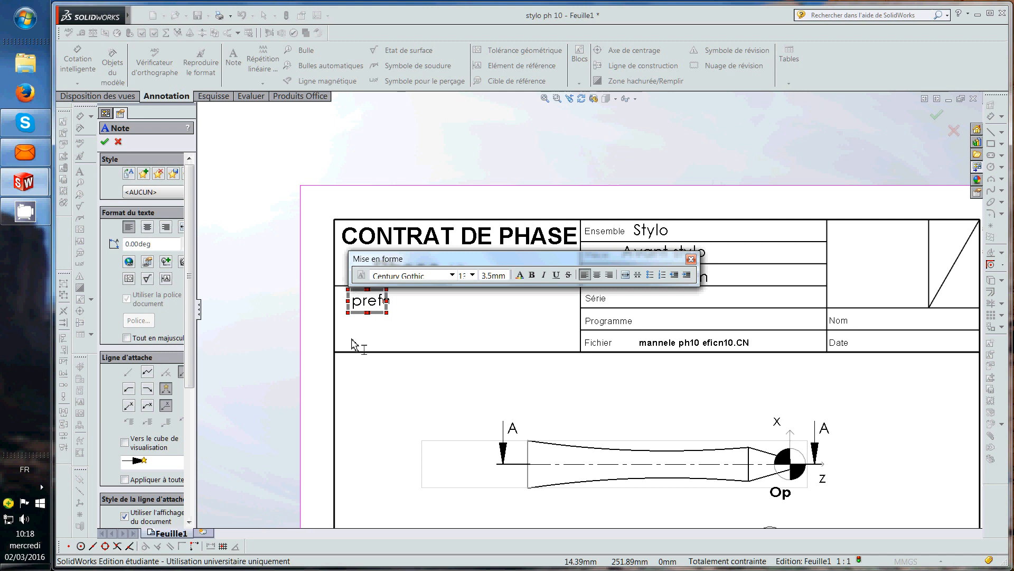
left_click(491, 304)
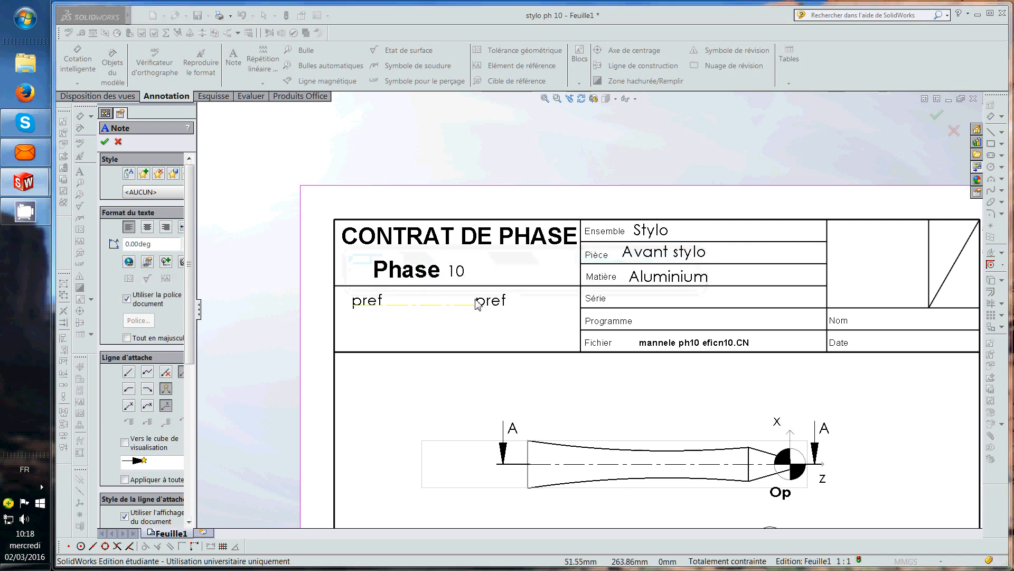
left_click(457, 303)
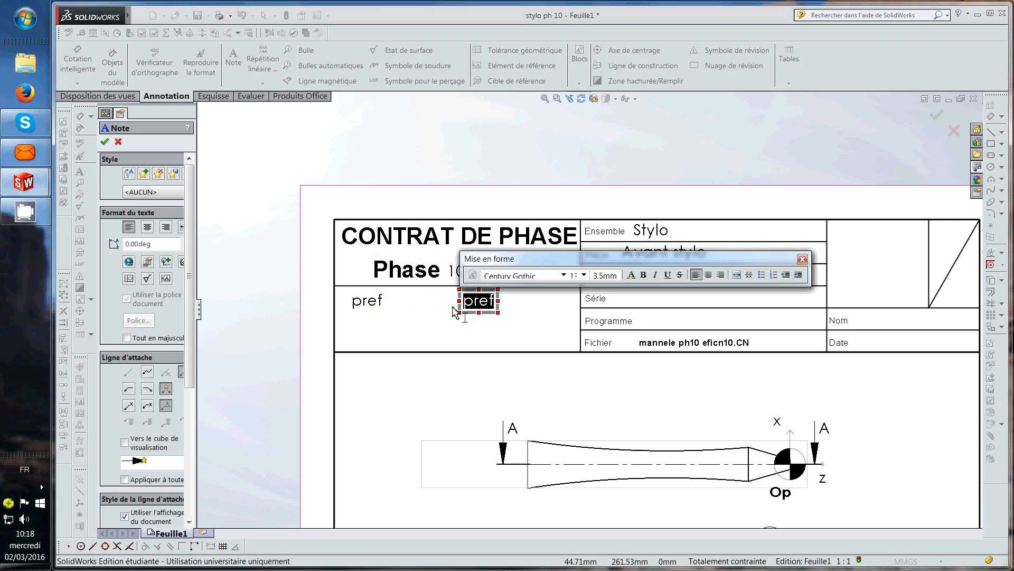
type("dec")
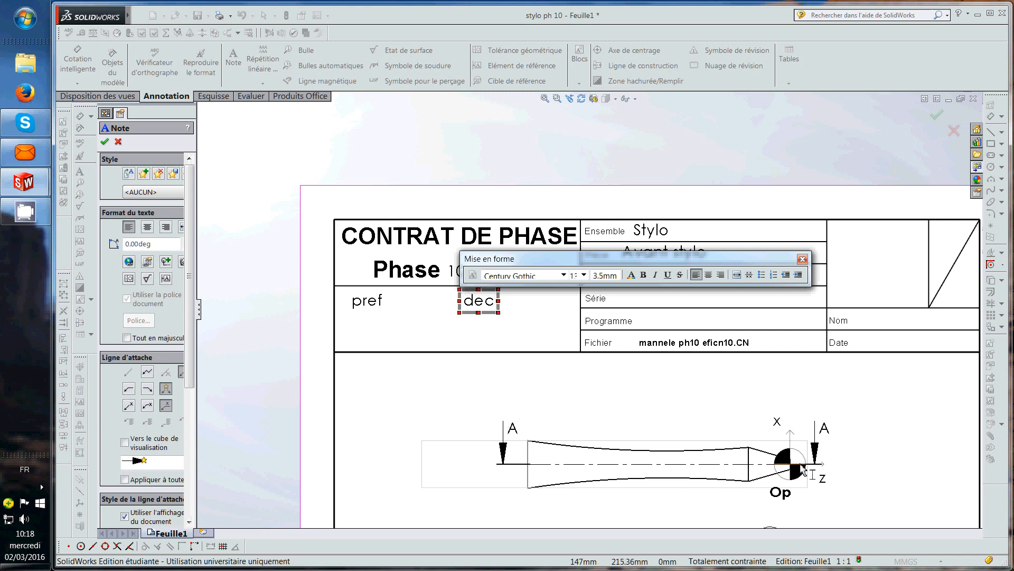
left_click(510, 333)
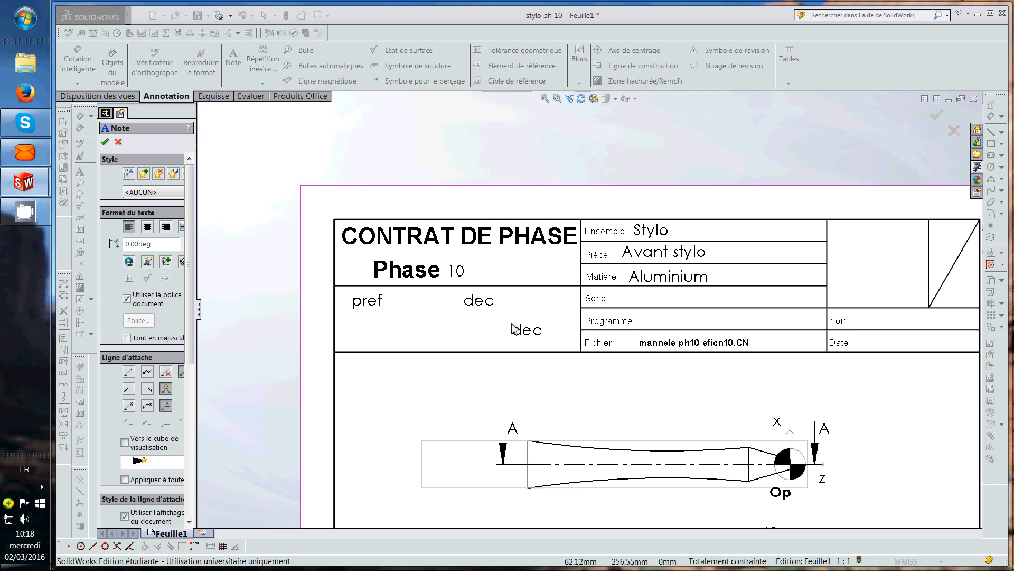
key("Escape")
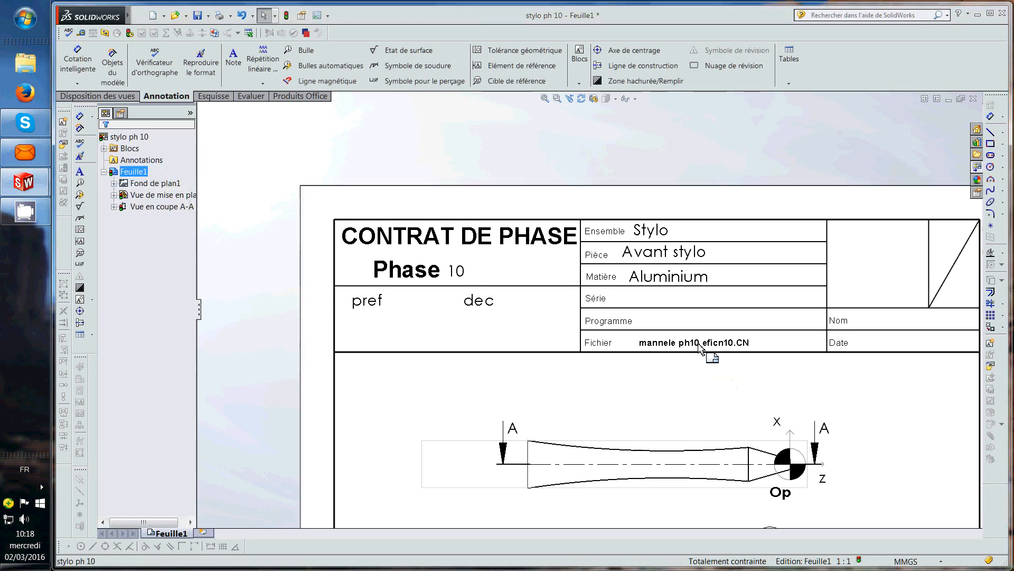
- Save the drawing under the new file name contrat de phase10 in the Dessine ton stylo folder
scroll(700, 349, "up", 4)
scroll(698, 342, "up", 2)
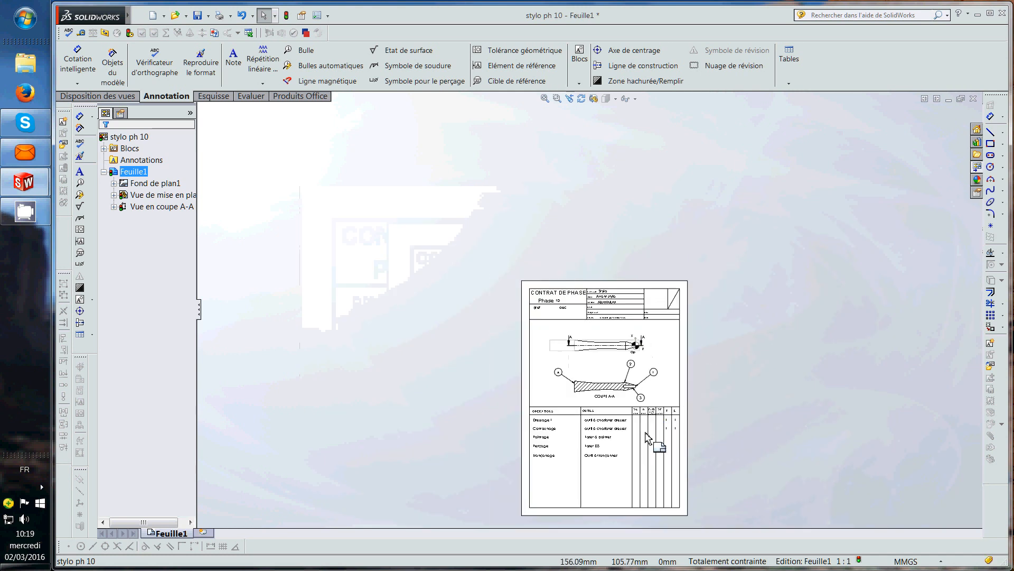
scroll(646, 432, "down", 2)
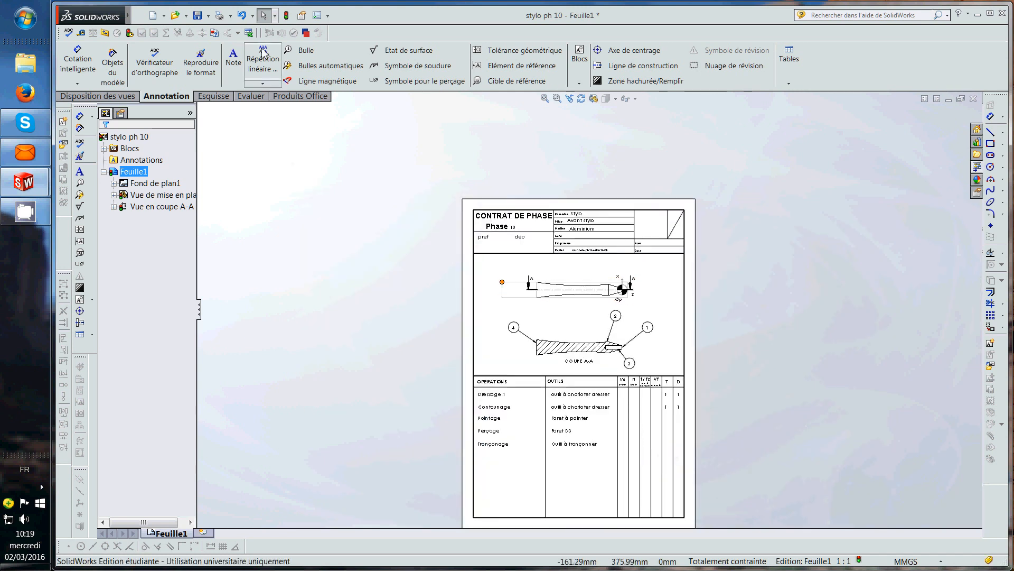
left_click(207, 18)
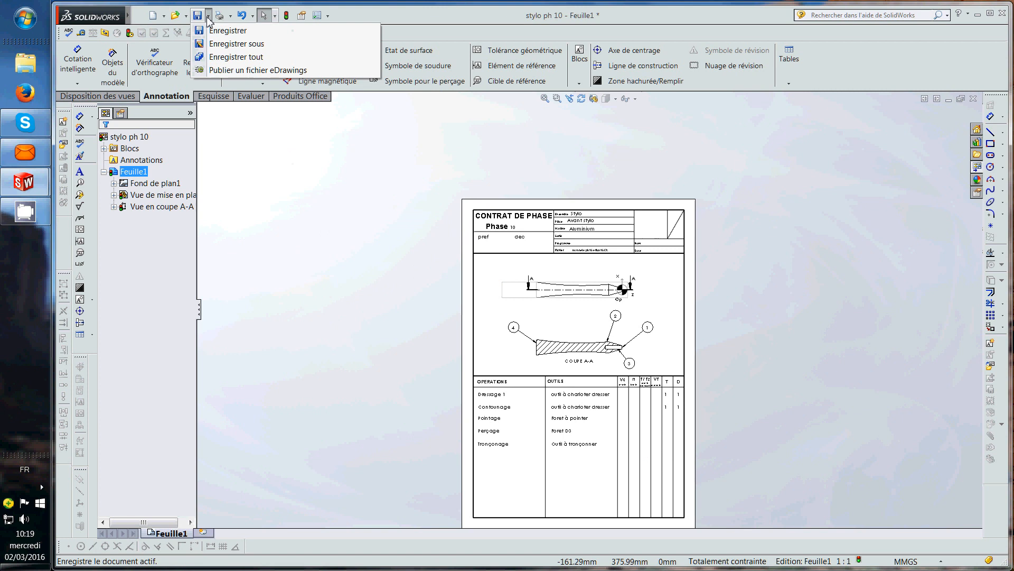
left_click(226, 47)
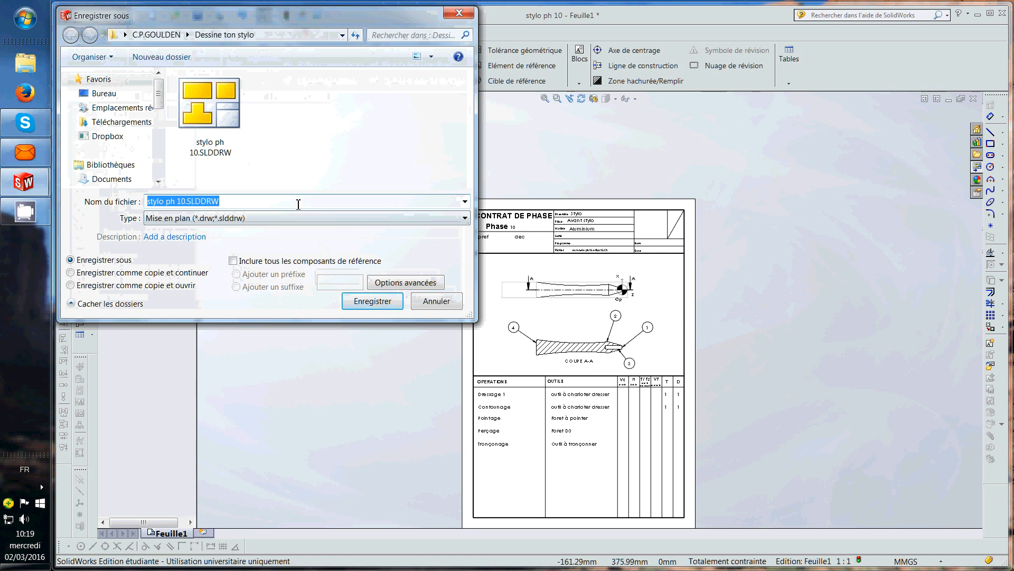
type("contr")
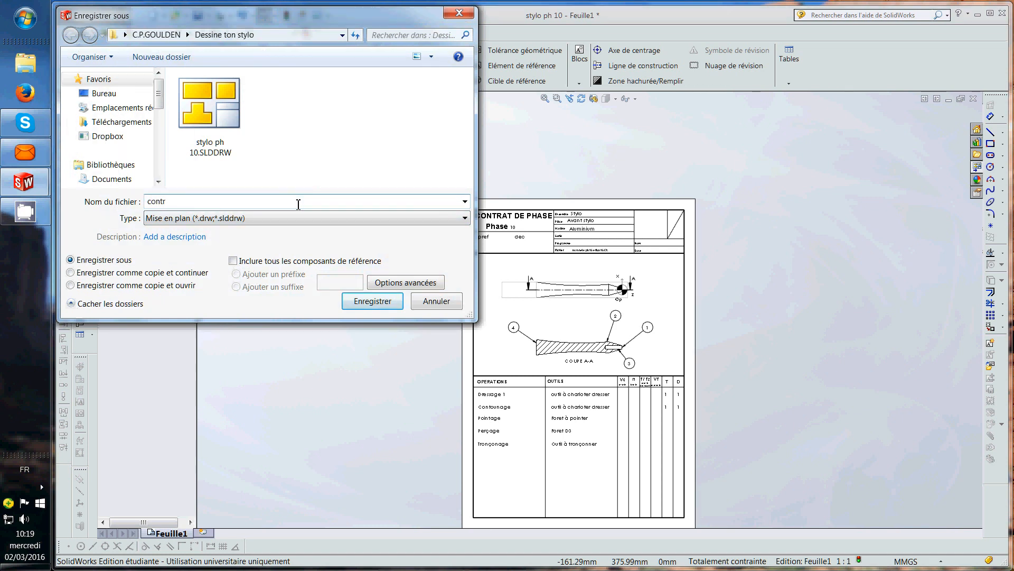
type("at de phase10")
left_click(372, 301)
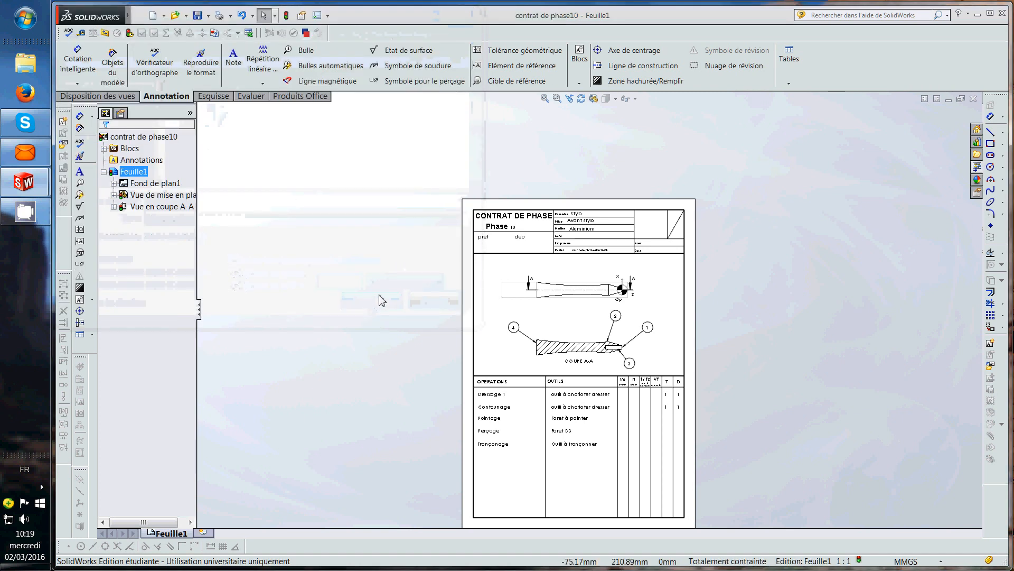